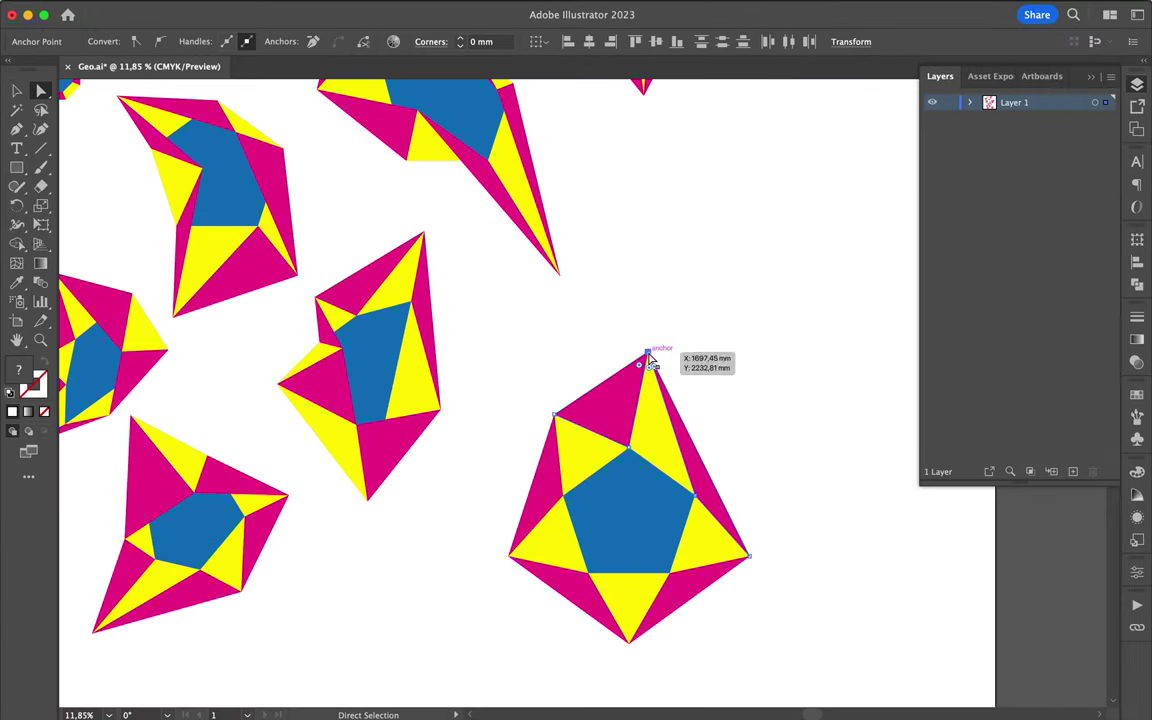
Step: Drag the crystal's corner anchor points outward to stretch it into a long pointed shard
drag(749, 555, 670, 543)
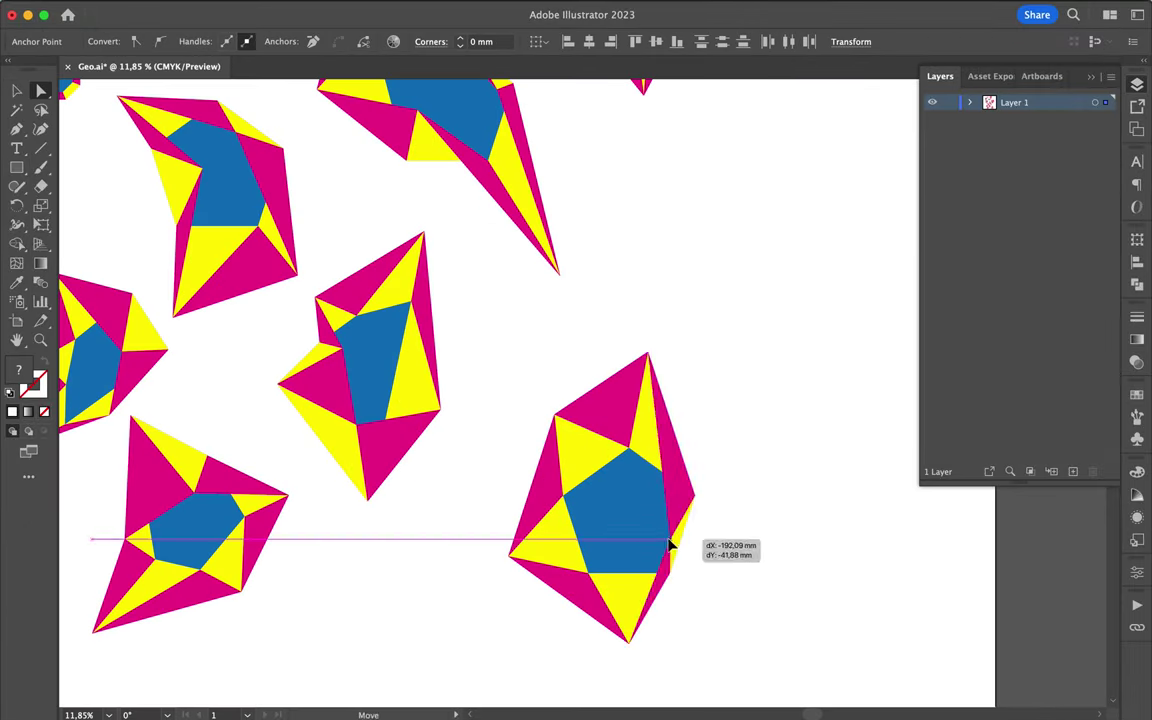
drag(570, 435, 555, 385)
click(566, 497)
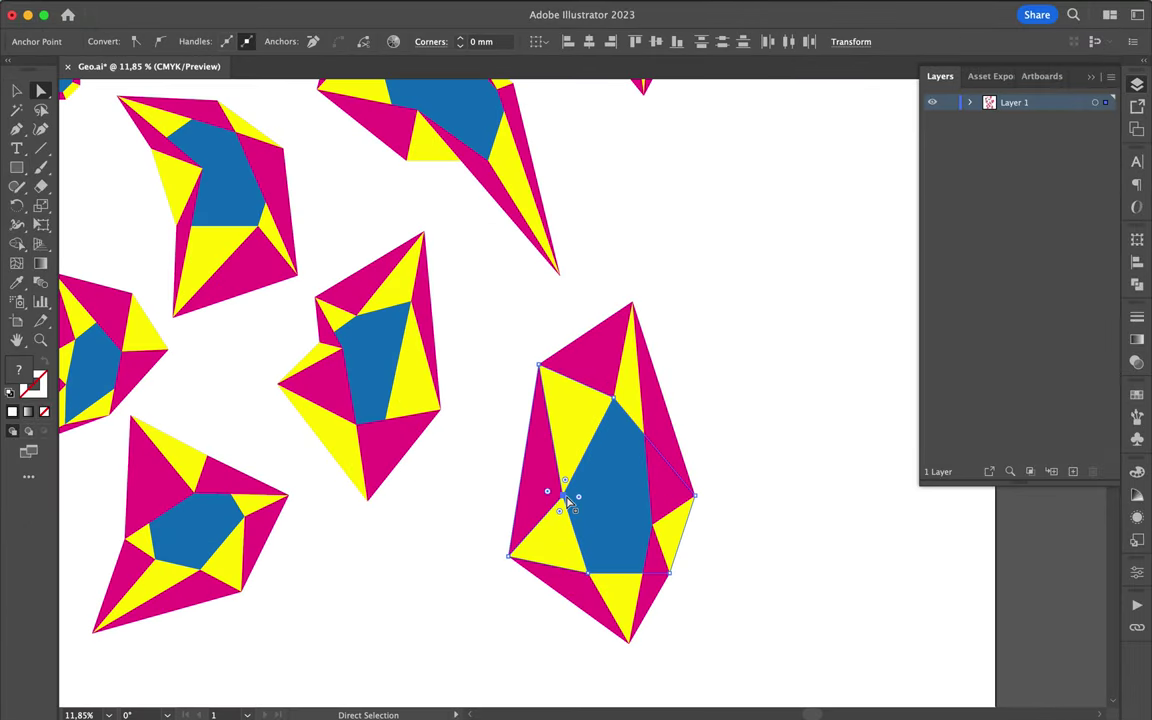
drag(516, 577, 484, 520)
drag(673, 580, 773, 645)
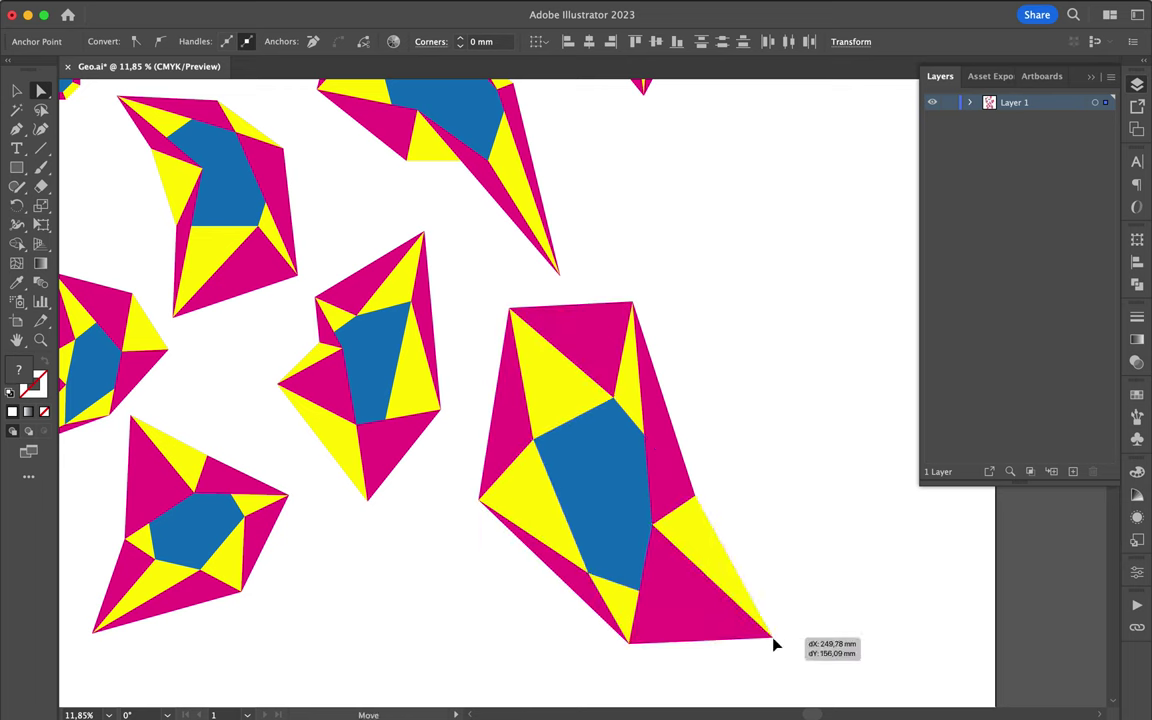
drag(497, 488, 486, 438)
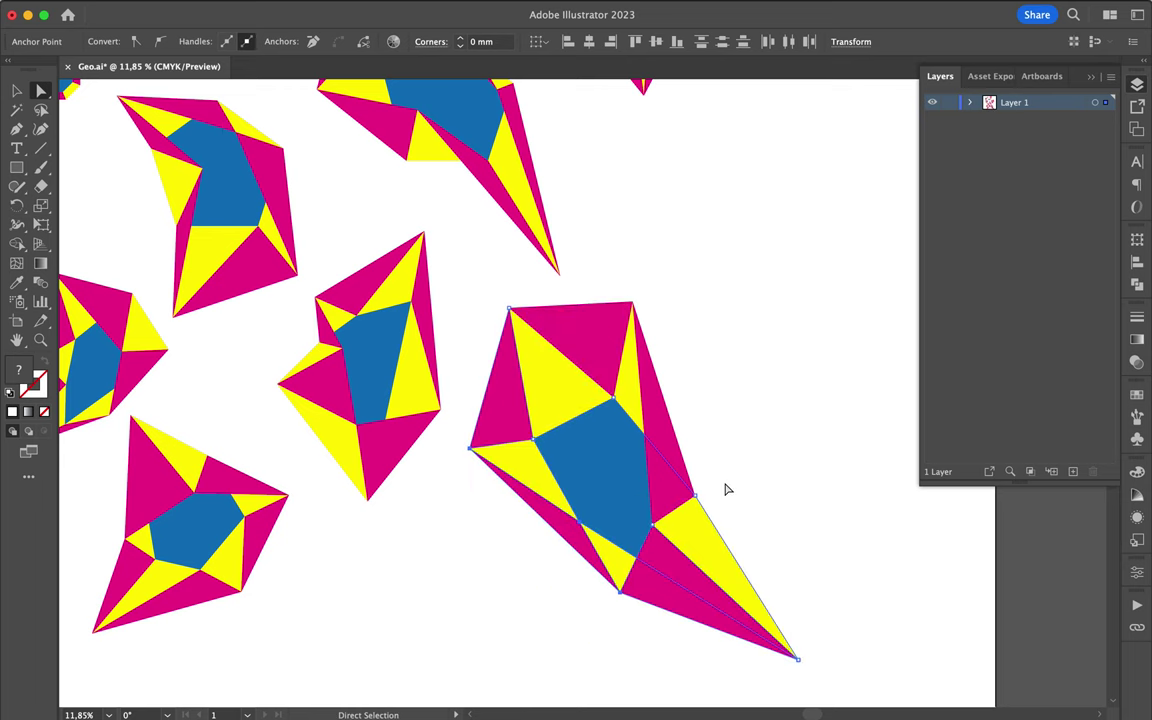
drag(695, 495, 740, 468)
drag(510, 308, 483, 265)
Step: Copy the shard into the Photoshop poster, then shrink and rotate it
key(v)
drag(606, 329, 704, 429)
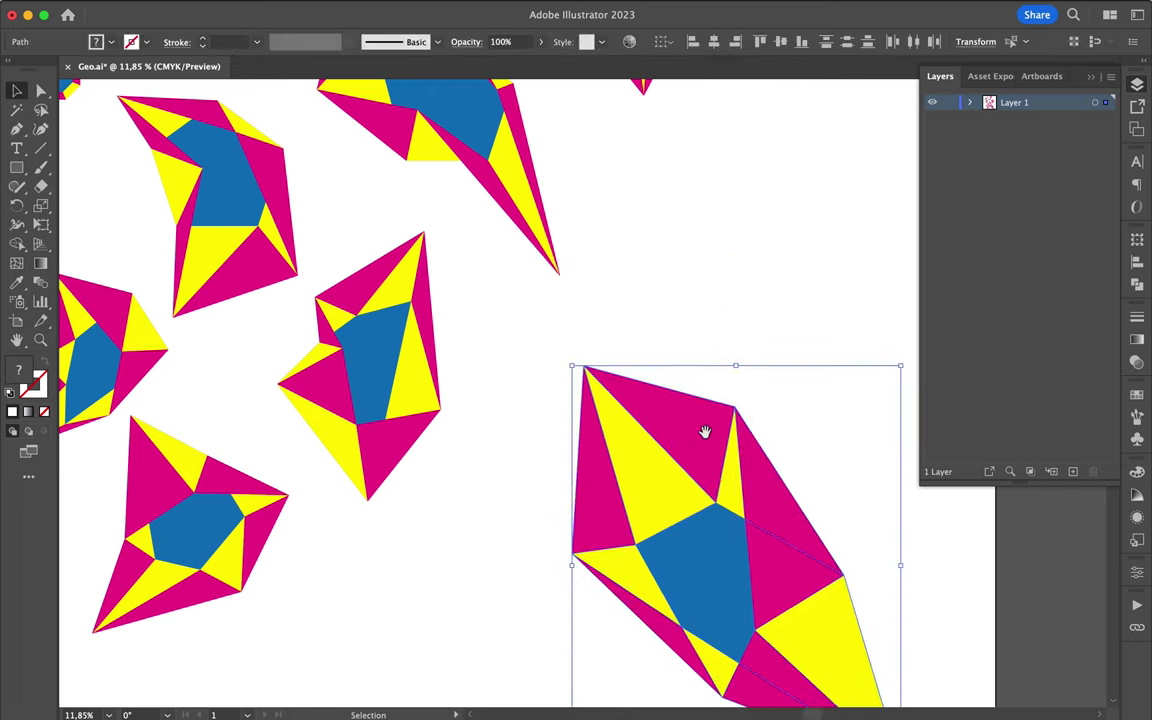
scroll(600, 350, down, 4)
key(super+c)
key(super+Tab)
key(super+v)
mouse_move(380, 147)
mouse_down()
mouse_move(458, 180)
mouse_move(497, 119)
mouse_up()
Step: Commit the crystal's transform and fill its silhouette black on a new layer below
key(Return)
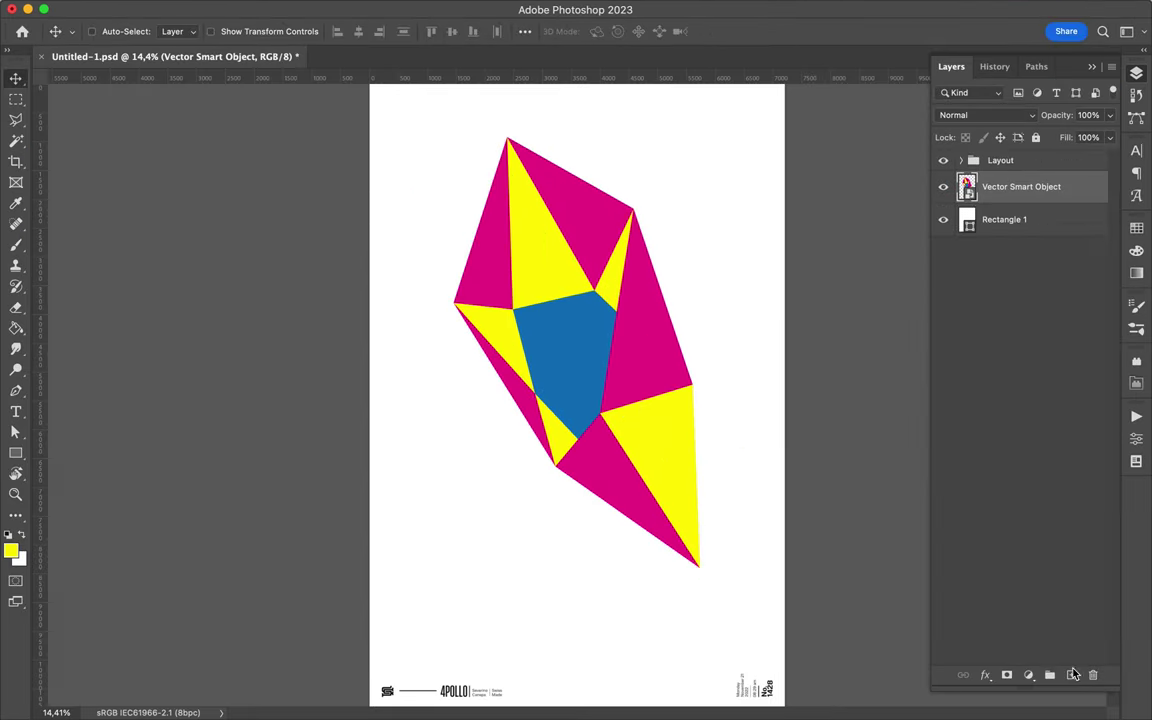
key(super+shift+alt+n)
super+click(966, 186)
key(d)
key(g)
key(super+d)
Step: Gaussian-blur the black silhouette and set it to Multiply at 50% fill
click(373, 8)
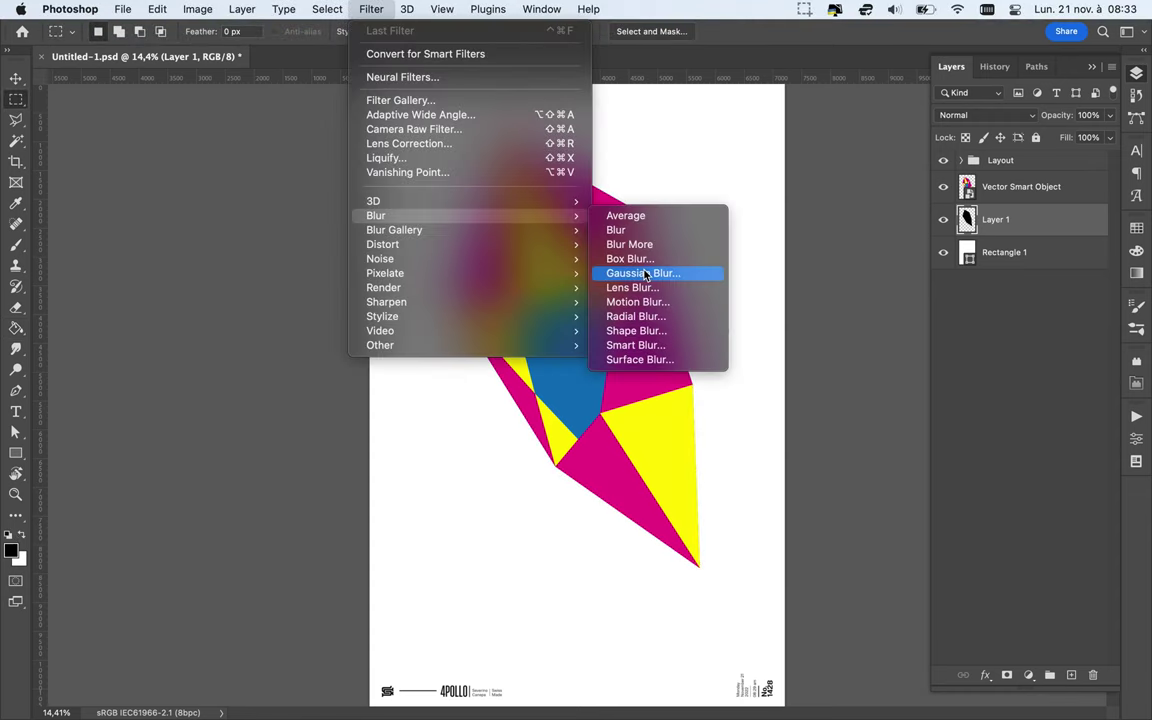
click(591, 267)
click(1046, 114)
key(v)
click(985, 115)
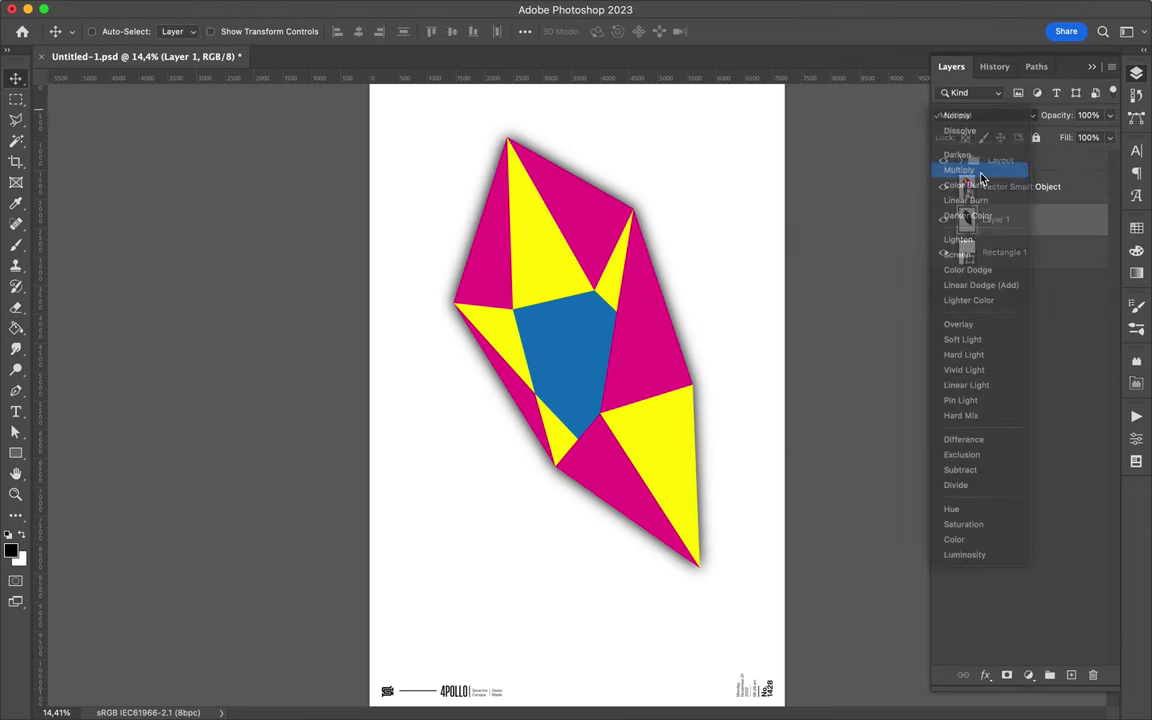
click(965, 206)
key(shift+5)
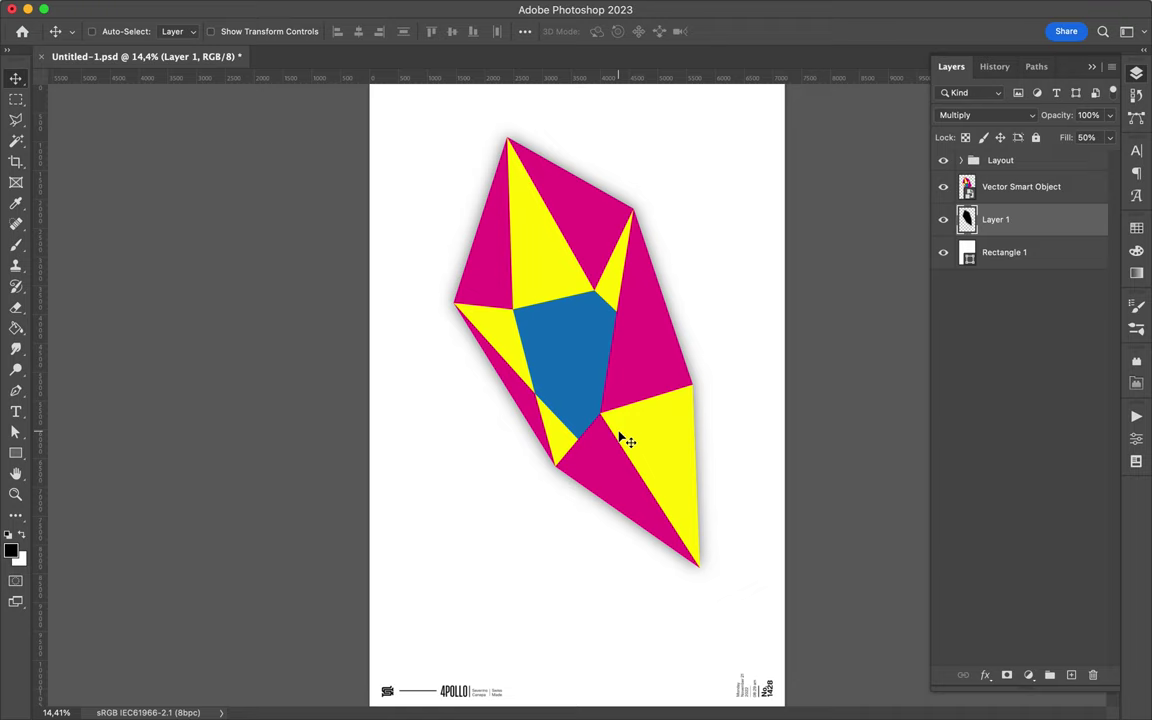
Step: Start a Polygonal Lasso outline below the crystal and at its corner
scroll(625, 440, up, 5)
key(l)
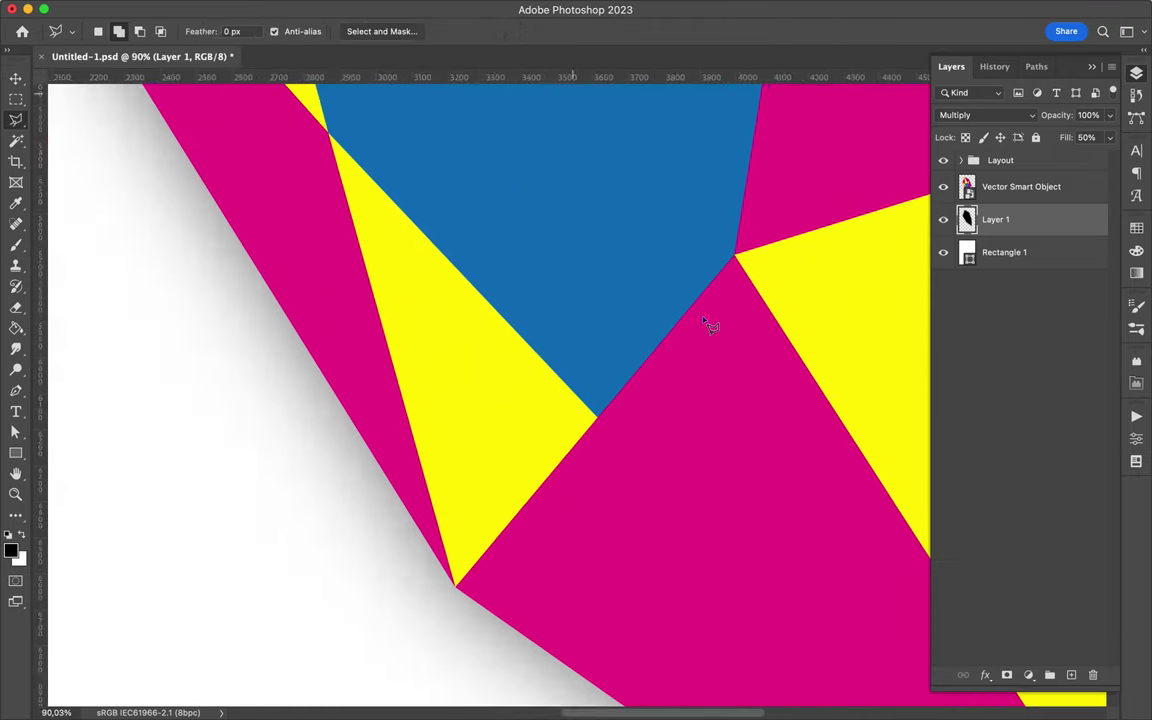
scroll(607, 386, up, 5)
scroll(545, 515, left, 5)
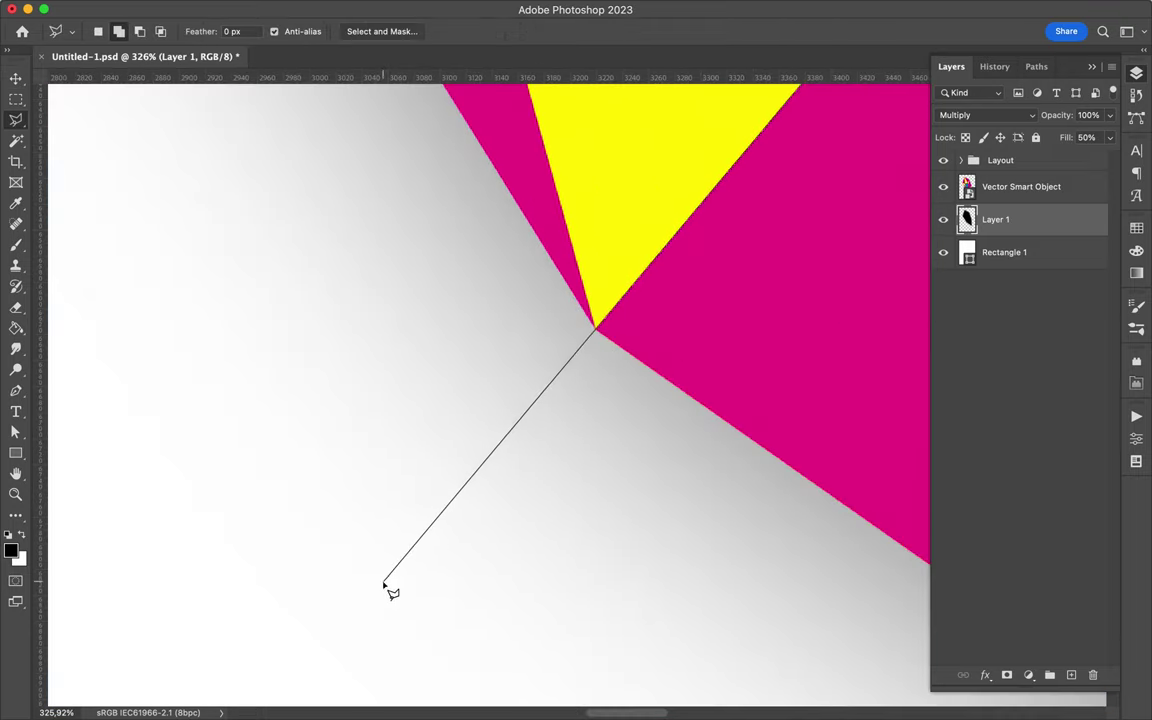
scroll(330, 660, down, 5)
scroll(260, 690, up, 3)
scroll(240, 690, down, 3)
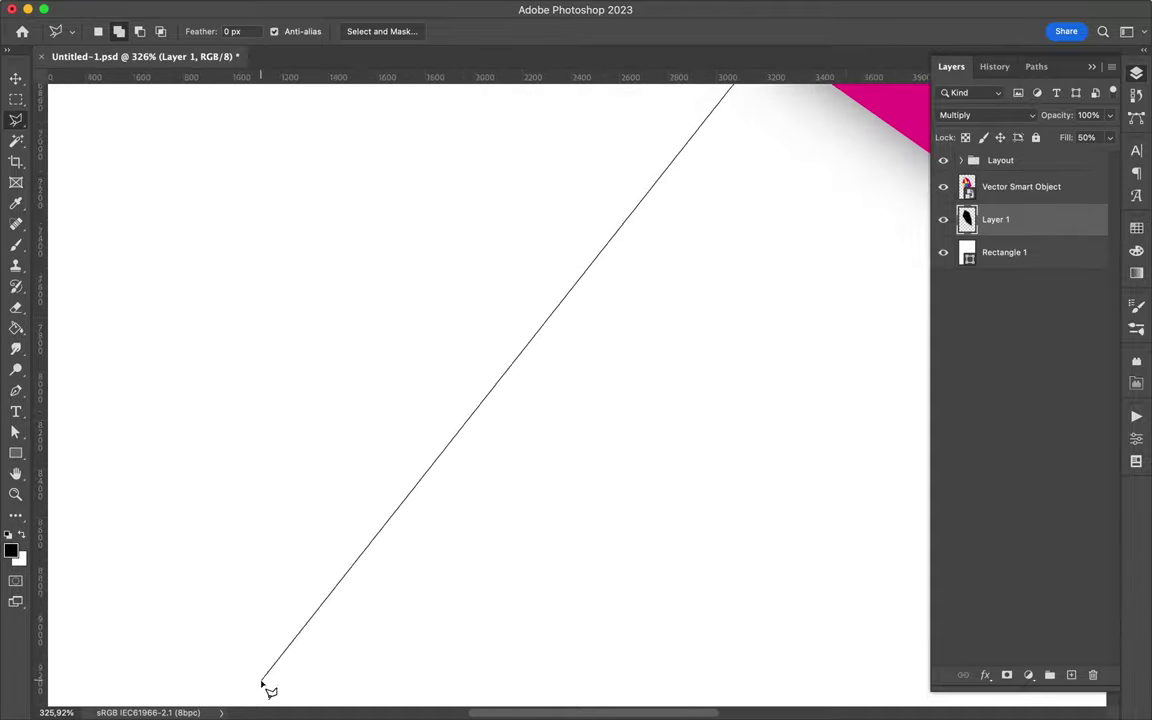
scroll(262, 686, up, 2)
click(380, 560)
scroll(500, 520, up, 3)
scroll(695, 482, right, 4)
click(357, 350)
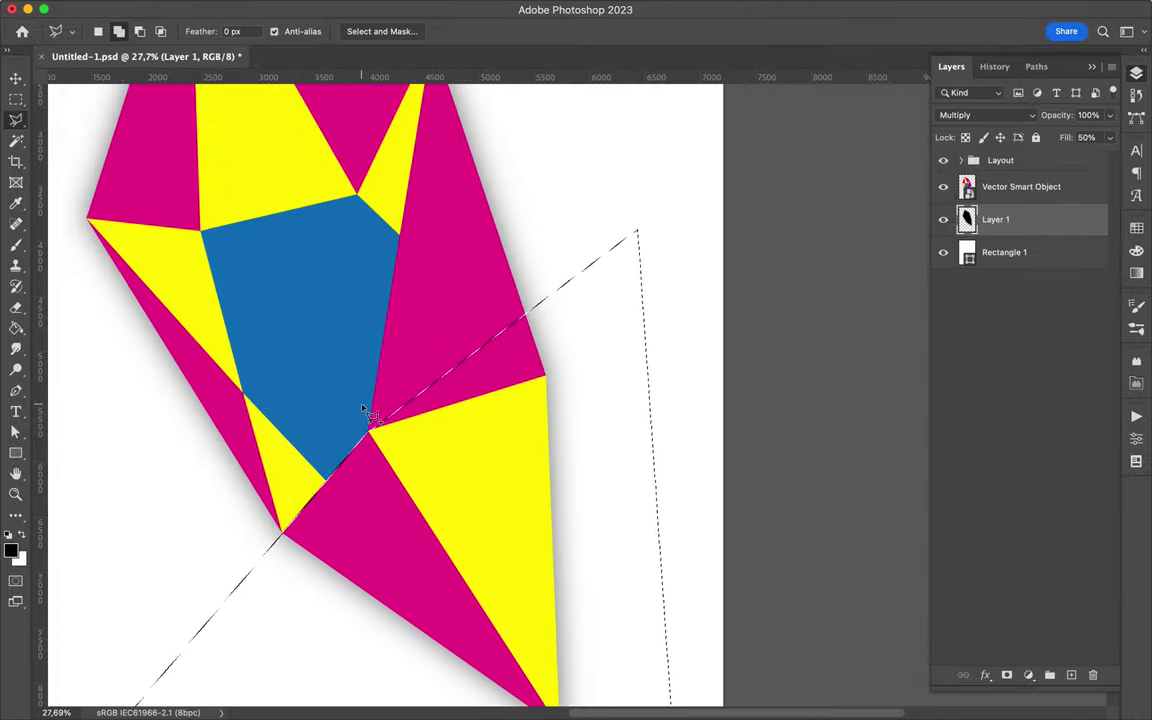
Step: Continue the lasso outline around the crystal's right side and close it
scroll(370, 380, up, 5)
scroll(291, 432, up, 2)
scroll(291, 432, down, 4)
scroll(288, 245, up, 3)
scroll(400, 250, down, 2)
scroll(400, 250, left, 3)
click(470, 330)
scroll(530, 110, left, 1)
scroll(585, 150, up, 1)
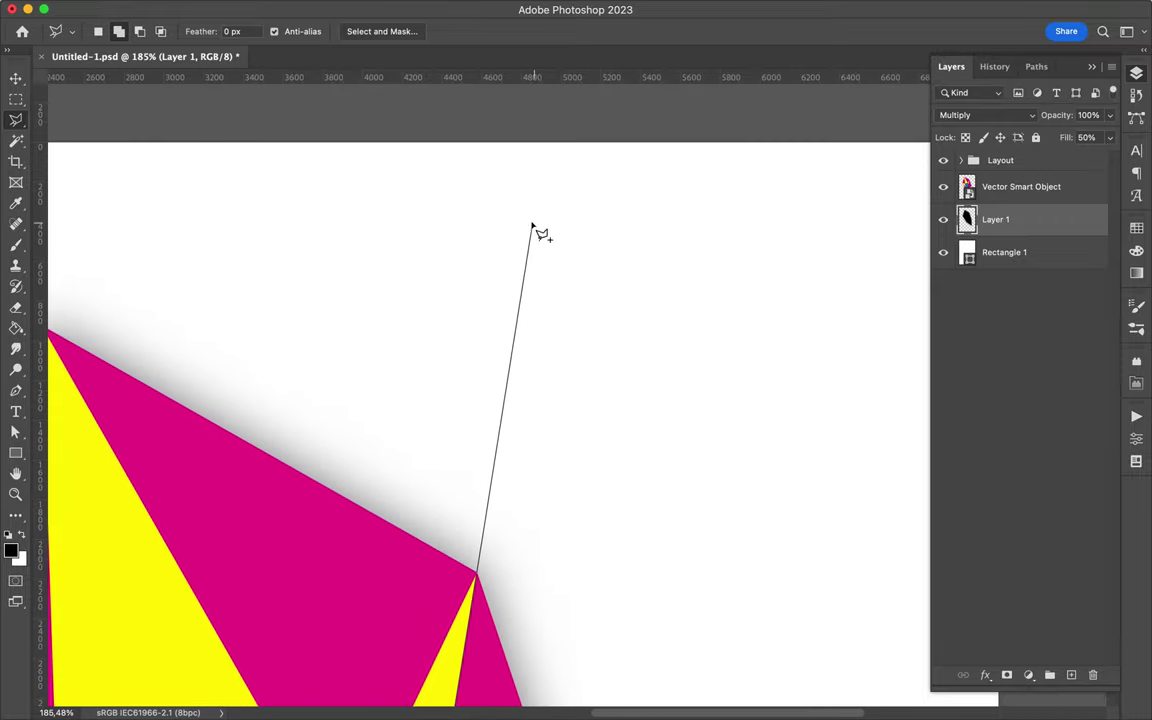
click(540, 231)
scroll(600, 280, down, 3)
click(712, 319)
scroll(740, 400, down, 2)
click(740, 555)
scroll(492, 648, down, 2)
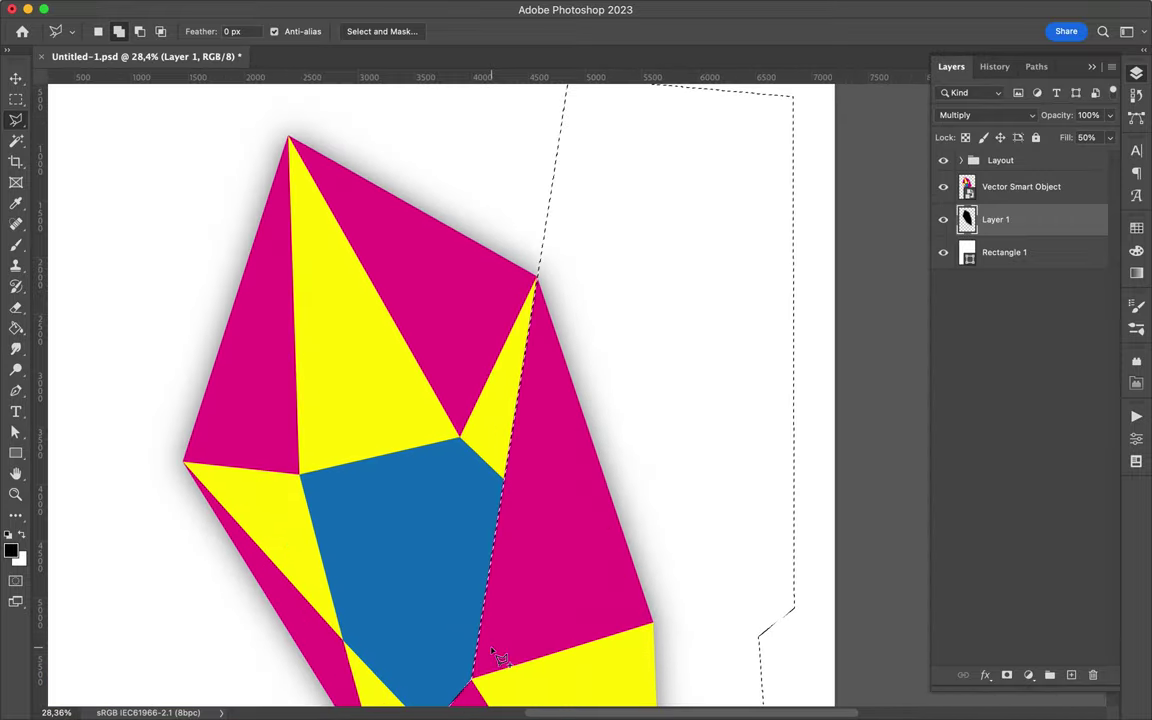
scroll(600, 400, down, 3)
Step: Fill the selection black on a hidden new layer and open Untitled-1.psd
key(ctrl+shift+alt+n)
key(g)
click(663, 393)
click(943, 186)
click(435, 692)
double_click(661, 481)
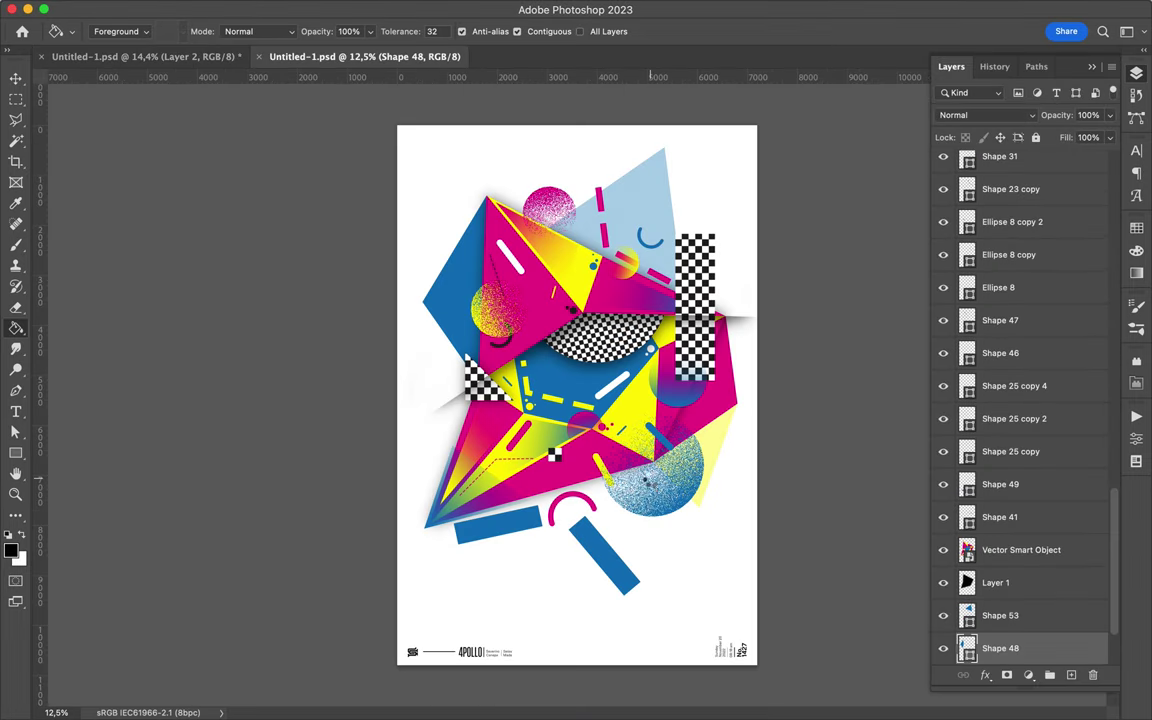
Step: Drag the checkerboard layers from the reference tab into the crystal poster
key(v)
scroll(631, 329, up, 3)
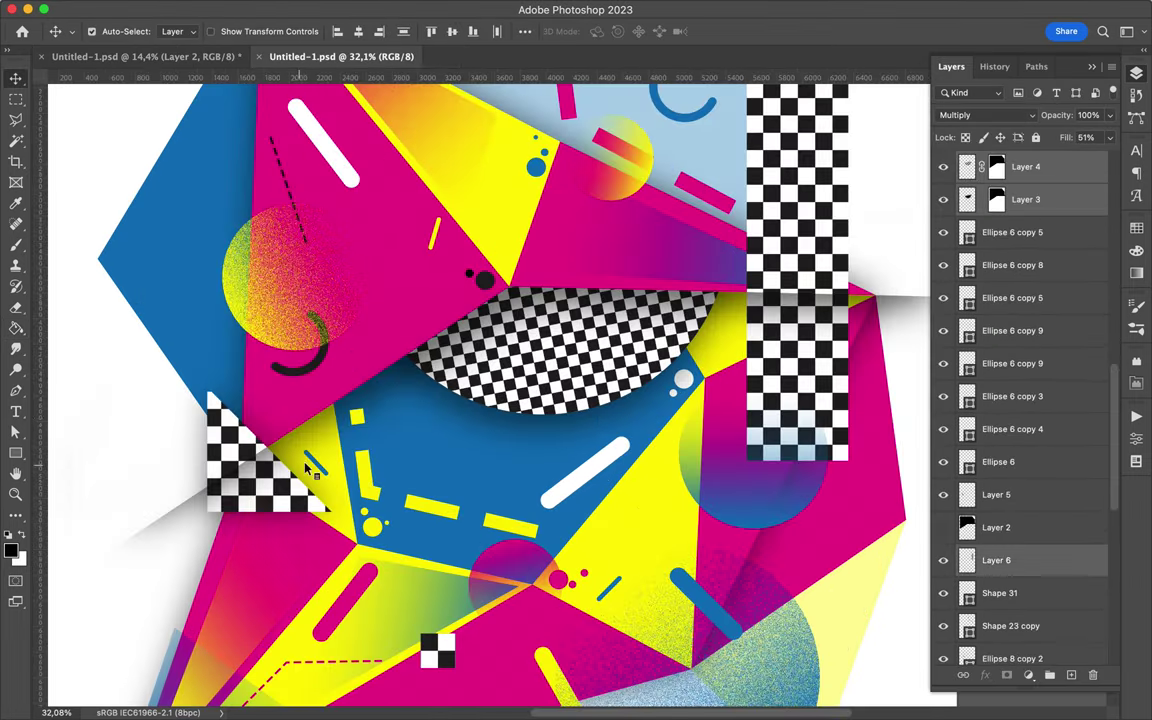
scroll(308, 468, down, 3)
drag(280, 428, 470, 488)
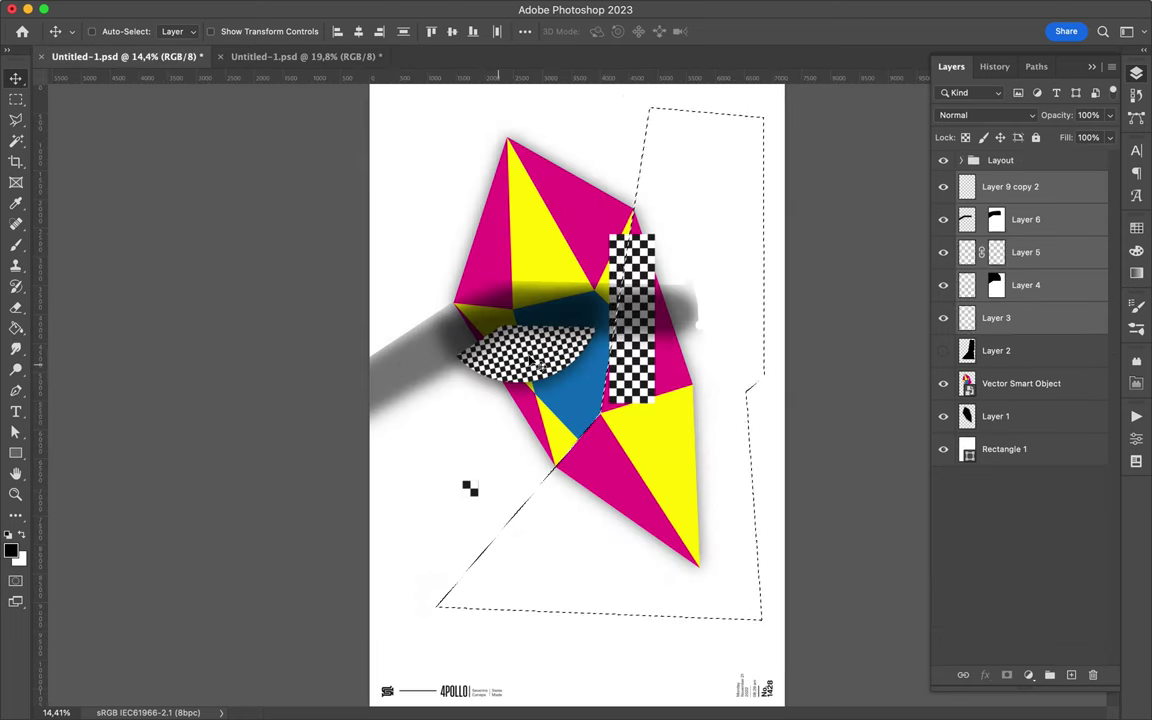
drag(535, 362, 600, 310)
drag(997, 252, 1093, 675)
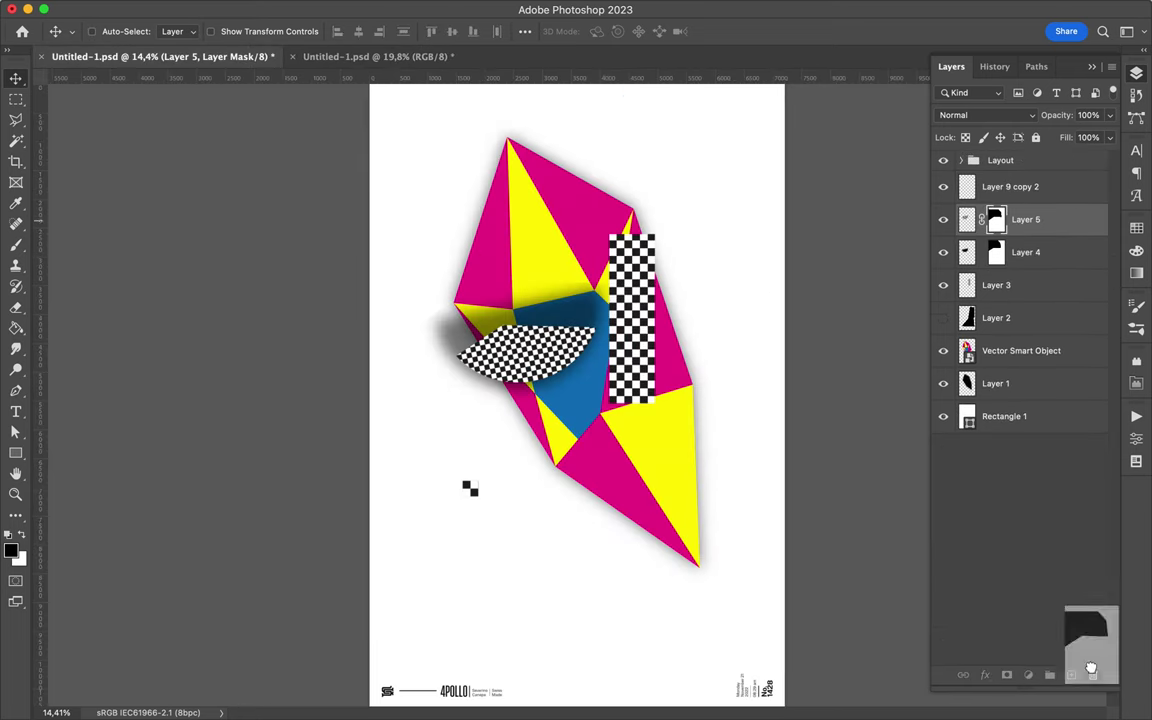
Step: Edit the checker mask and rotate the checkered half-disc about 111° into the crystal
key(g)
click(470, 488)
key(m)
key(ctrl+d)
shift+click(1025, 252)
key(v)
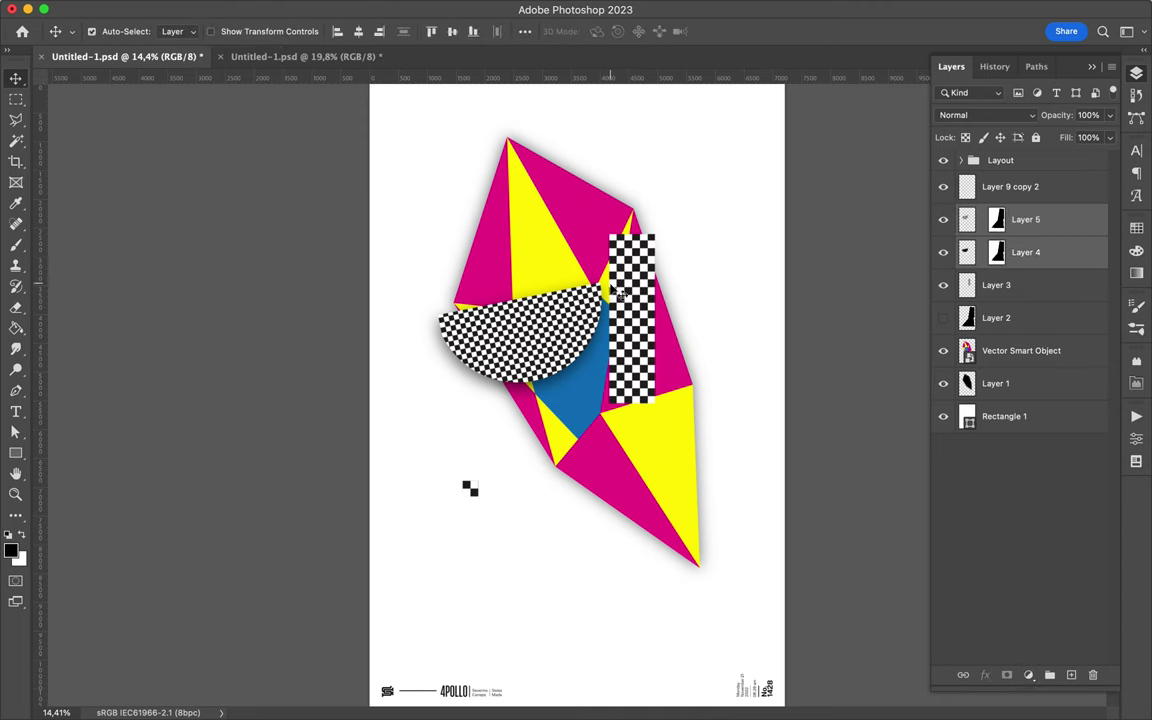
key(ctrl+t)
drag(700, 335, 633, 350)
Step: Paint a large soft black stroke beside the crystal on Layer 3 with the Soft Round brush
click(996, 285)
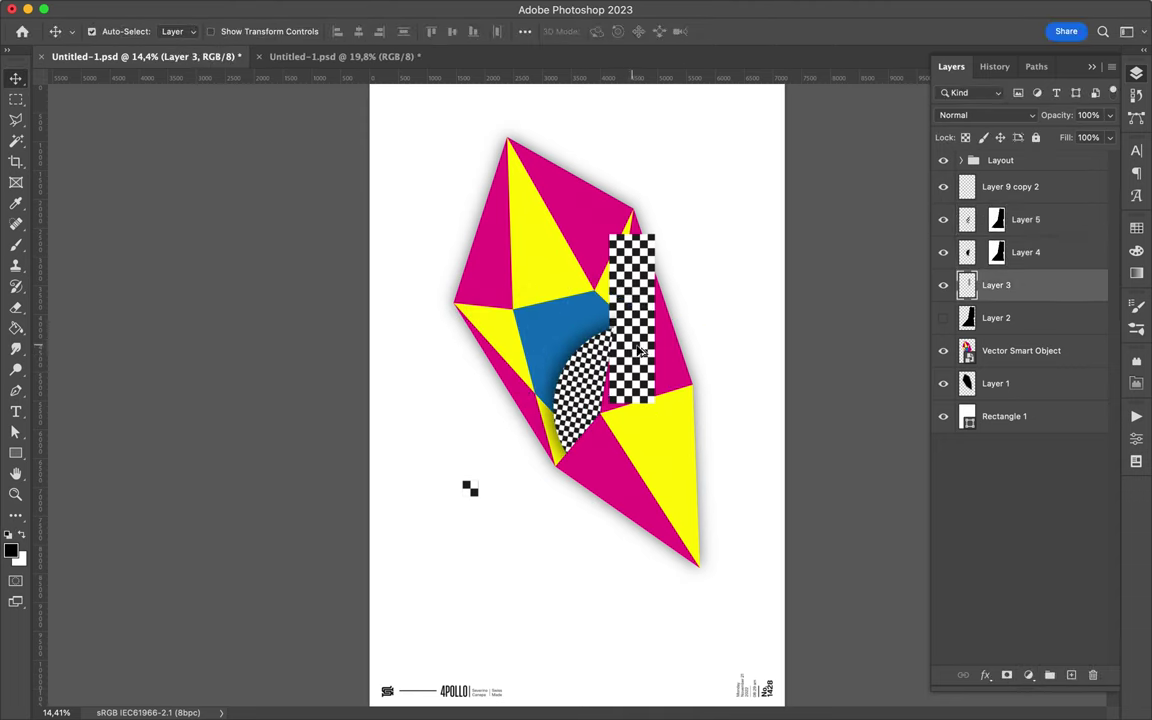
scroll(569, 333, up, 2)
key(b)
click(103, 31)
scroll(79, 362, up, 10)
click(64, 249)
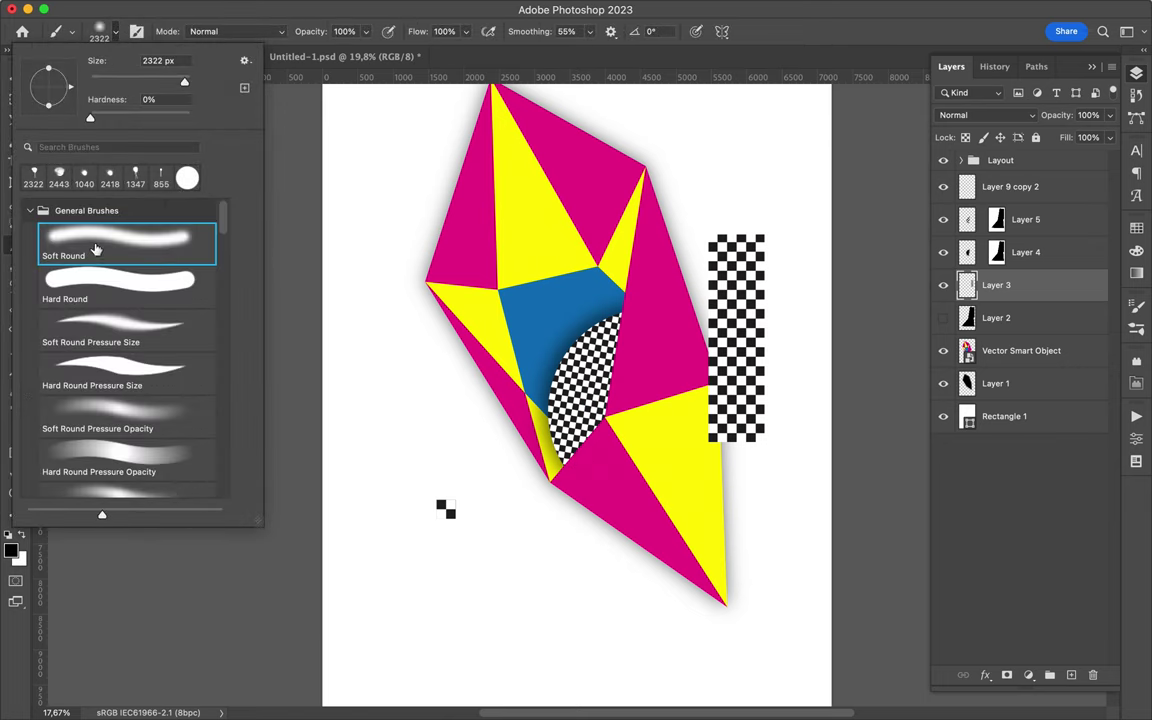
drag(490, 525, 683, 153)
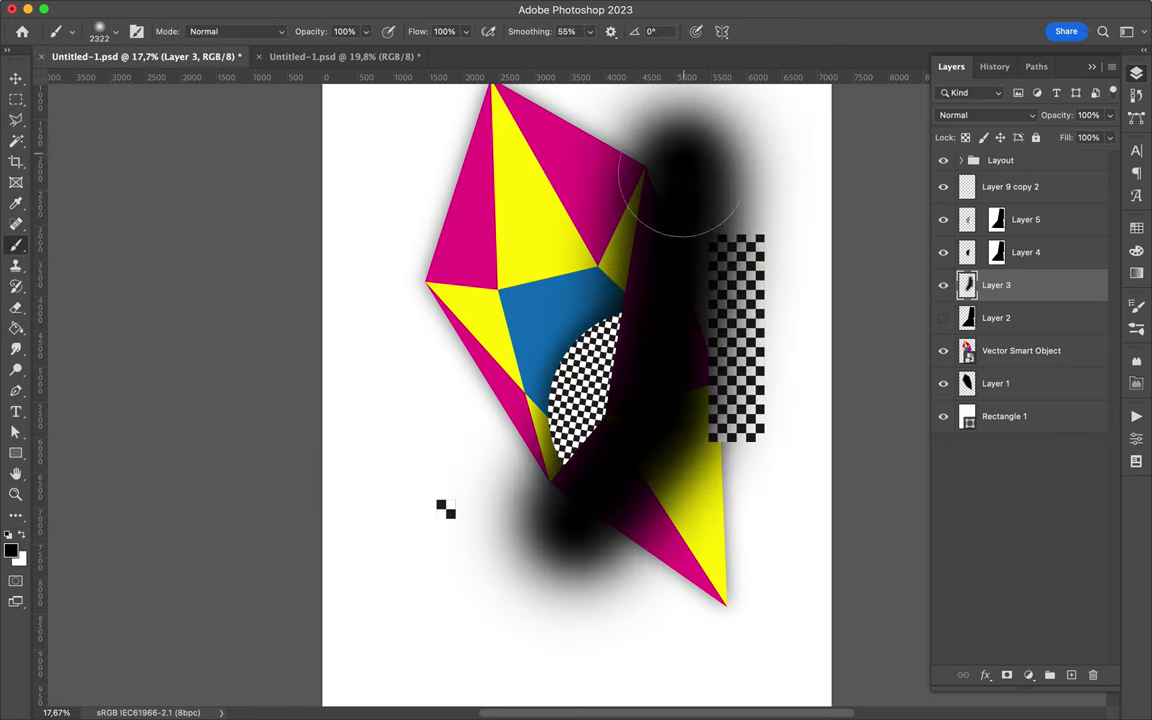
Step: Mask the soft shadow along the crystal edge and set it to Multiply
drag(975, 300, 990, 287)
click(985, 115)
click(960, 170)
click(1110, 137)
Step: Set the shadow fill to 46% and add the checkered rectangle as a horizontal strip below Layer 3
drag(1110, 158, 1068, 158)
click(1010, 186)
click(362, 56)
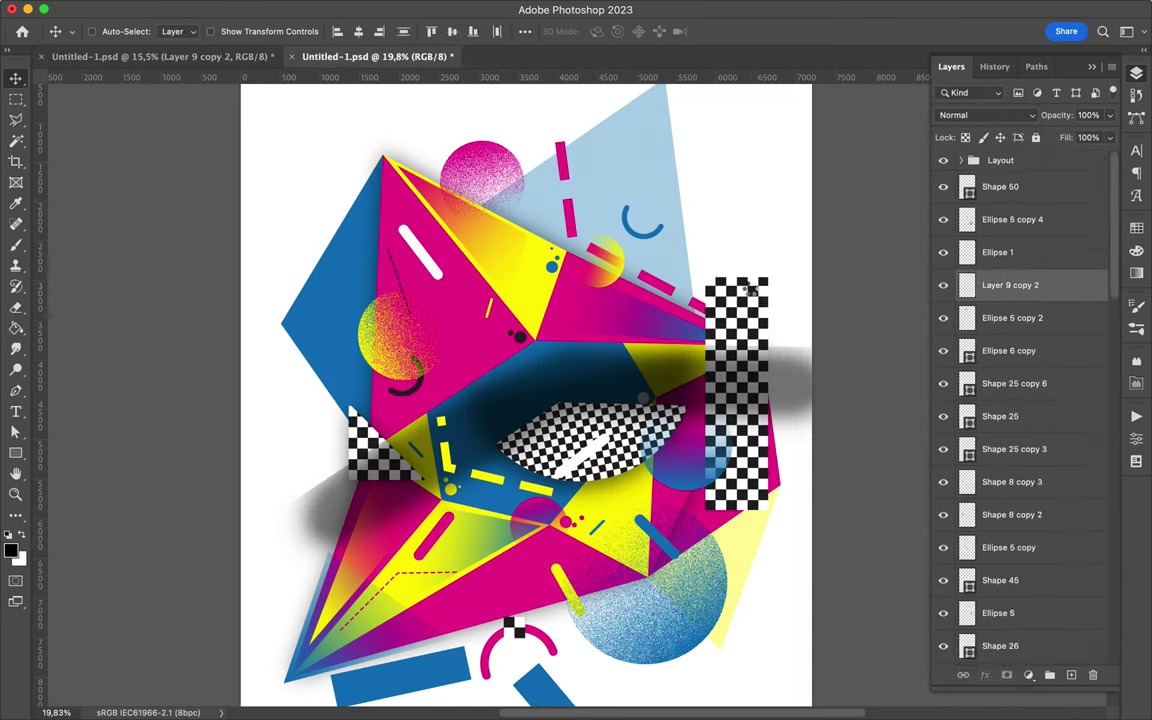
drag(600, 250, 657, 293)
drag(996, 186, 996, 318)
key(ctrl+t)
key(Return)
Step: Browse the reference poster's circle and triangle layers, then return to the crystal poster
click(429, 58)
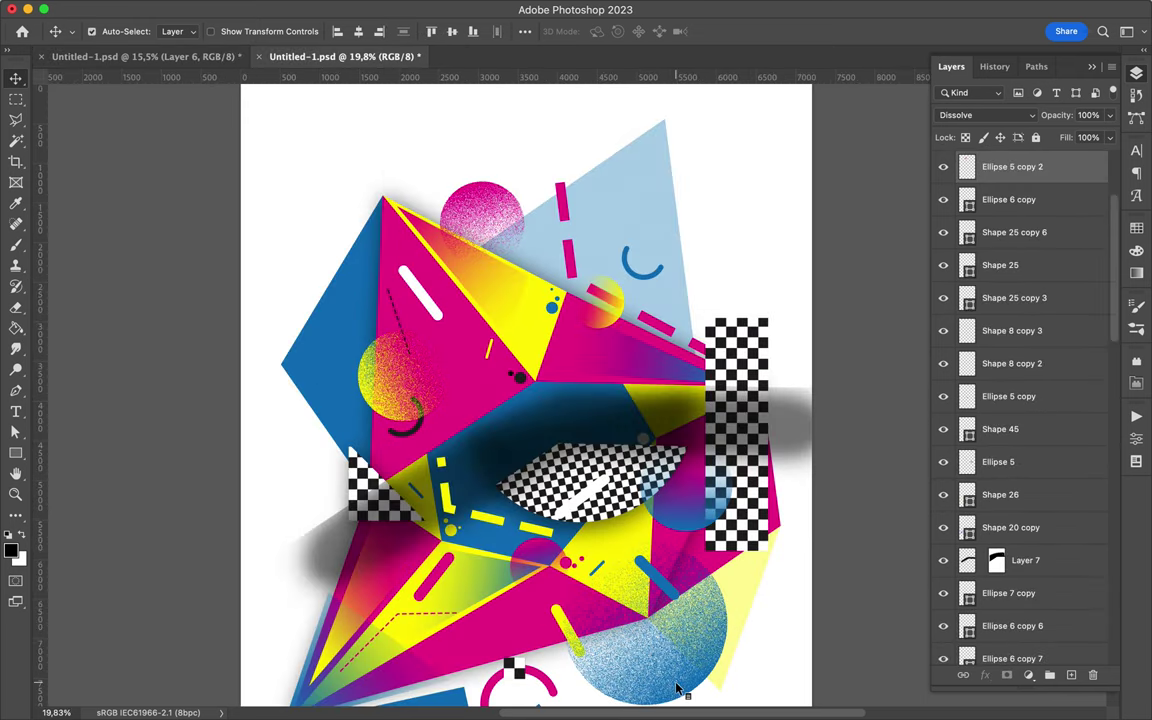
scroll(676, 690, down, 3)
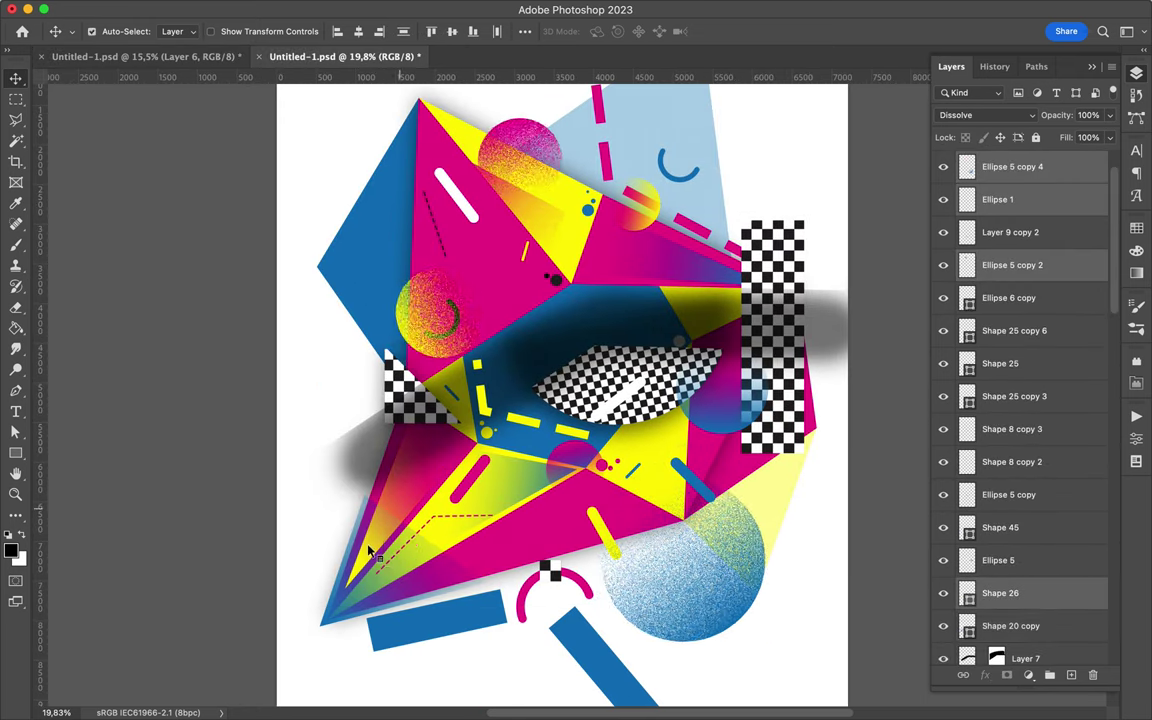
key(ctrl+Tab)
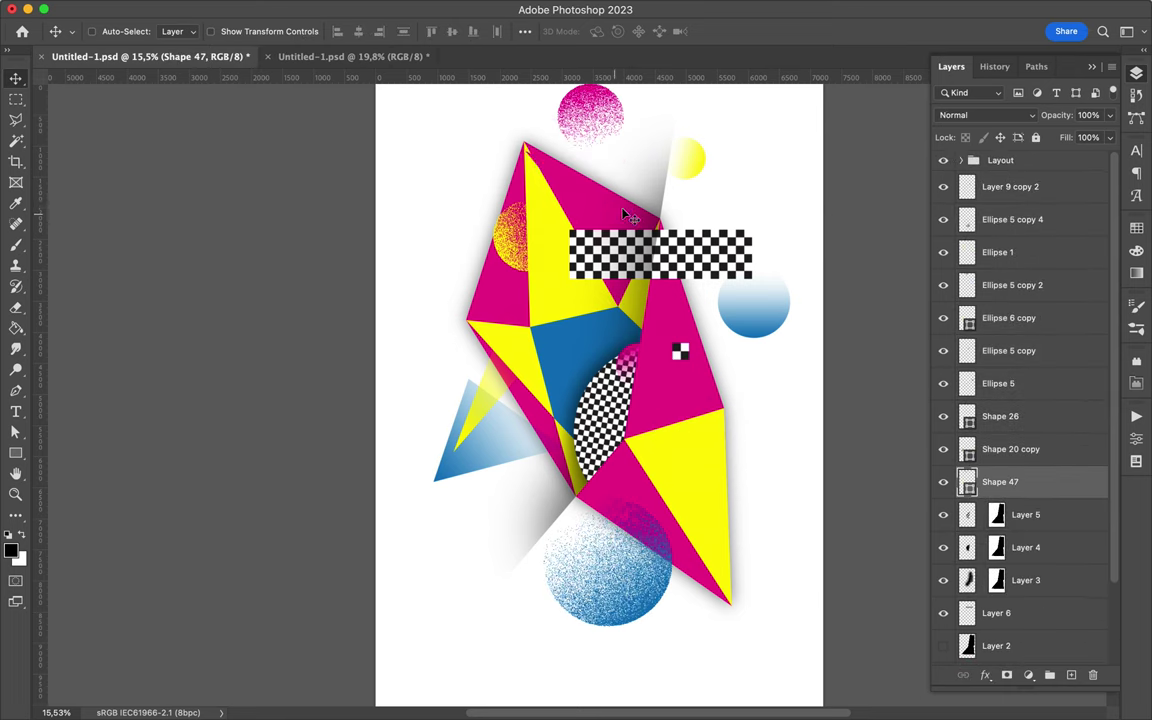
Step: Move the pink, yellow and blue grainy circles onto the crystal's top and right facet
key(a)
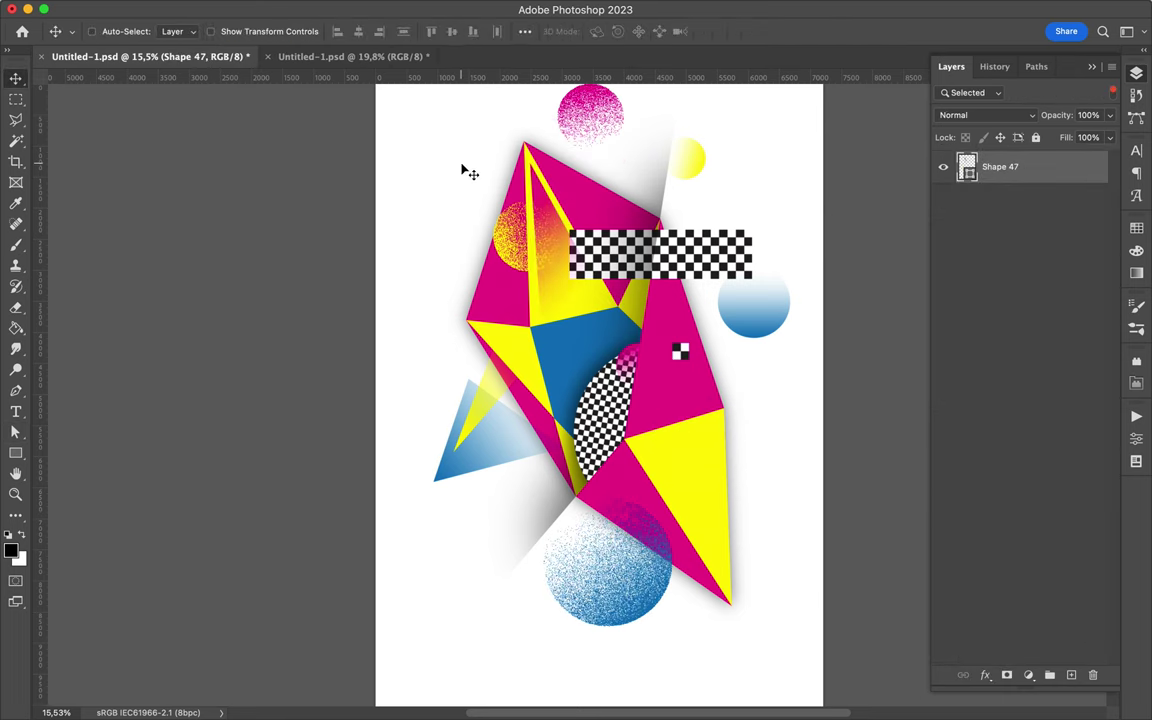
drag(590, 112, 718, 215)
drag(688, 158, 615, 200)
drag(758, 349, 730, 405)
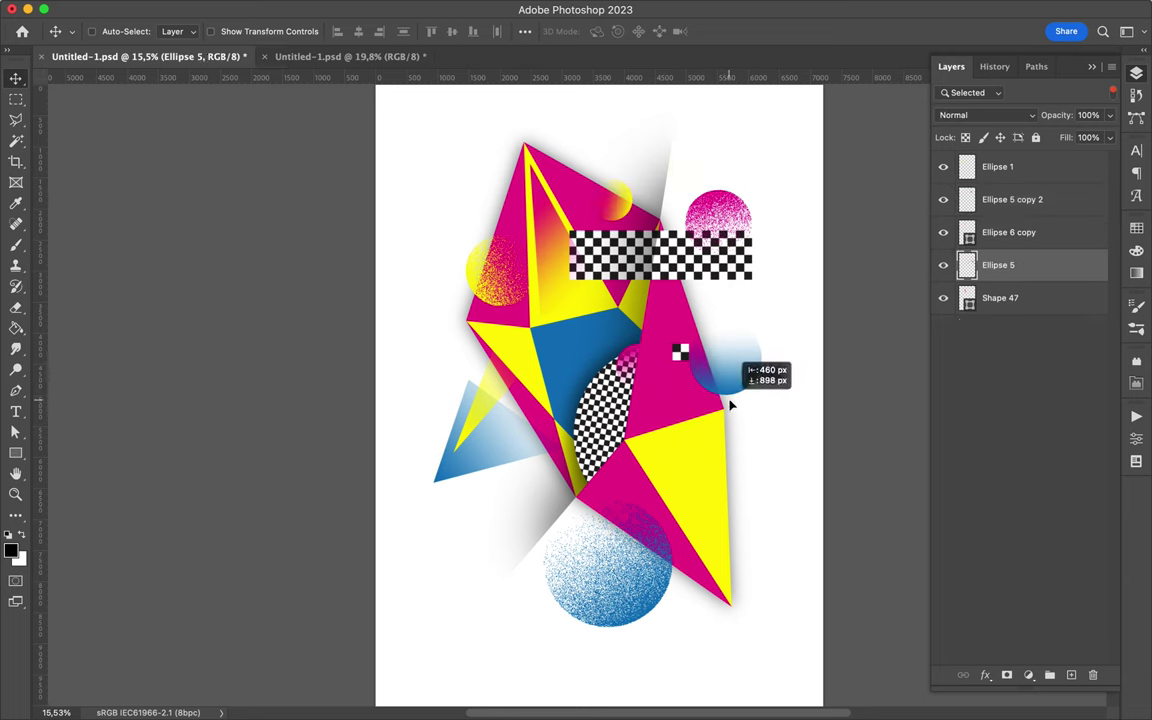
Step: Reshape the blue triangle and shift the yellow triangle down the crystal's left edge
click(502, 450)
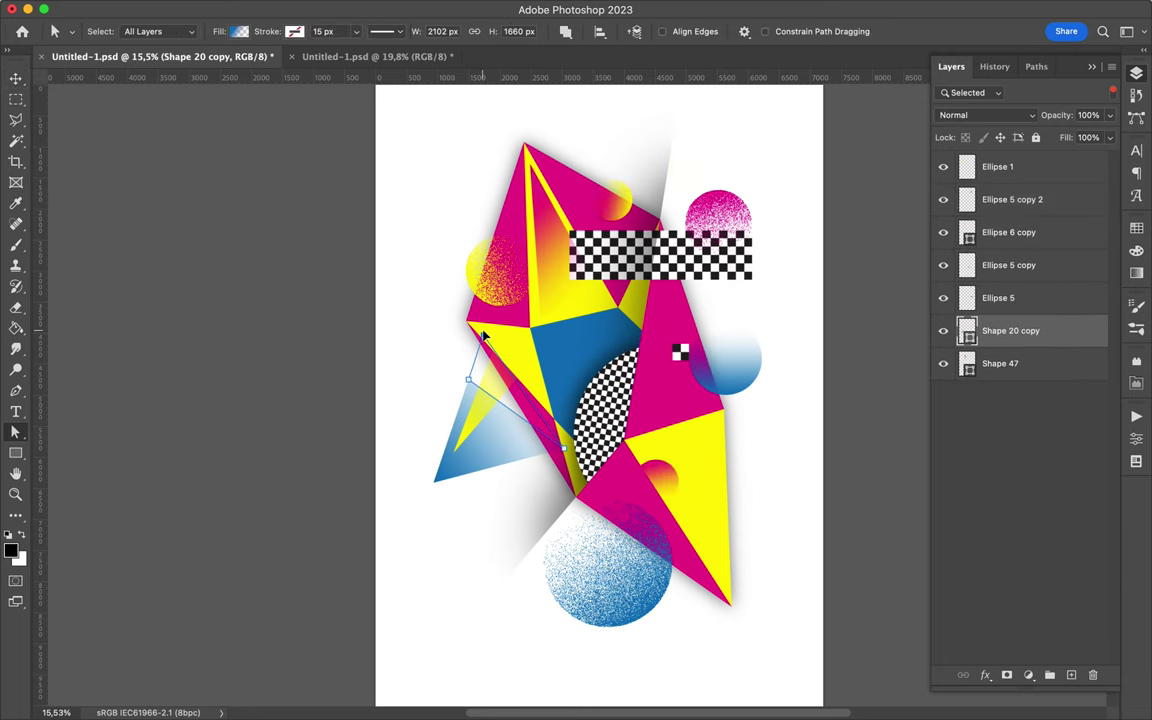
drag(483, 336, 525, 335)
key(v)
drag(516, 440, 525, 488)
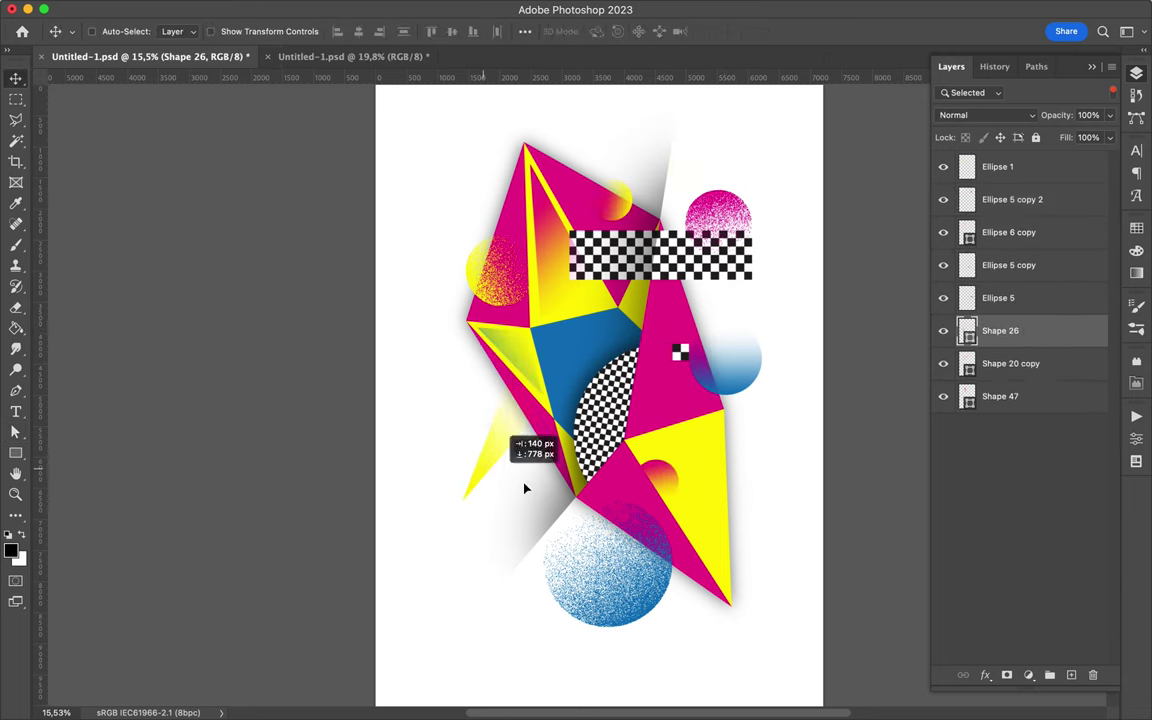
key(a)
click(803, 474)
Step: Adjust the side triangles' gradient fills and begin Shape 48 at the crystal's bottom point
click(238, 31)
click(478, 501)
click(238, 31)
key(Escape)
click(527, 442)
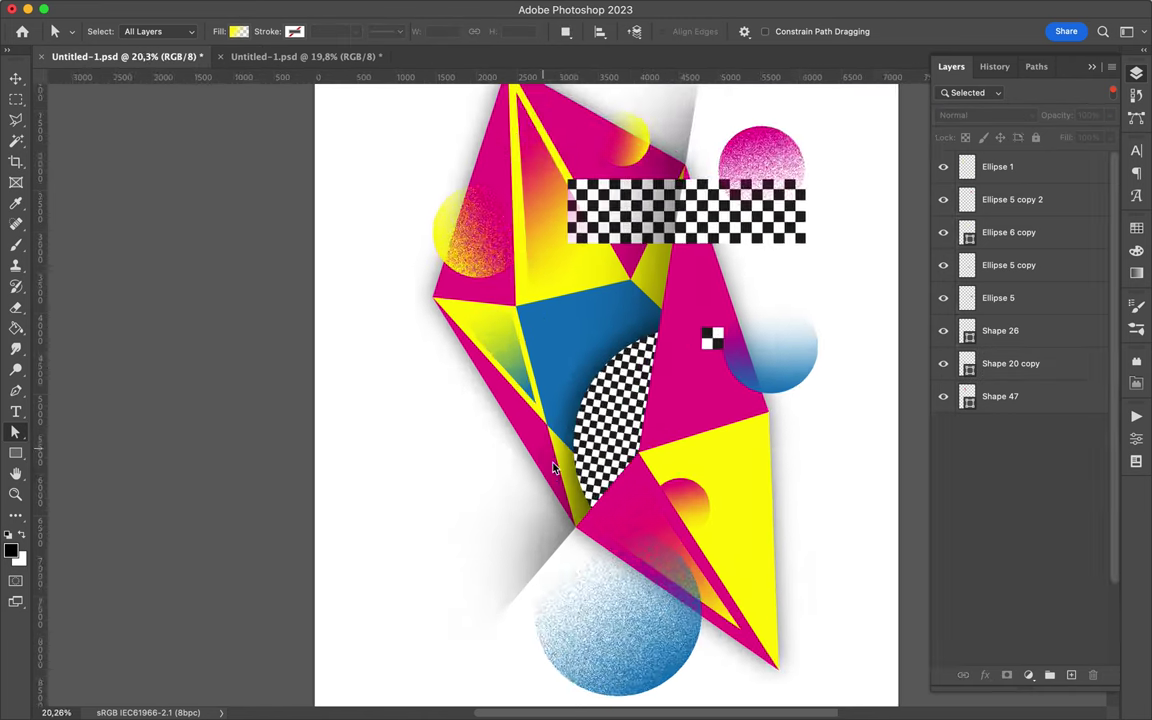
scroll(553, 468, up, 2)
click(577, 577)
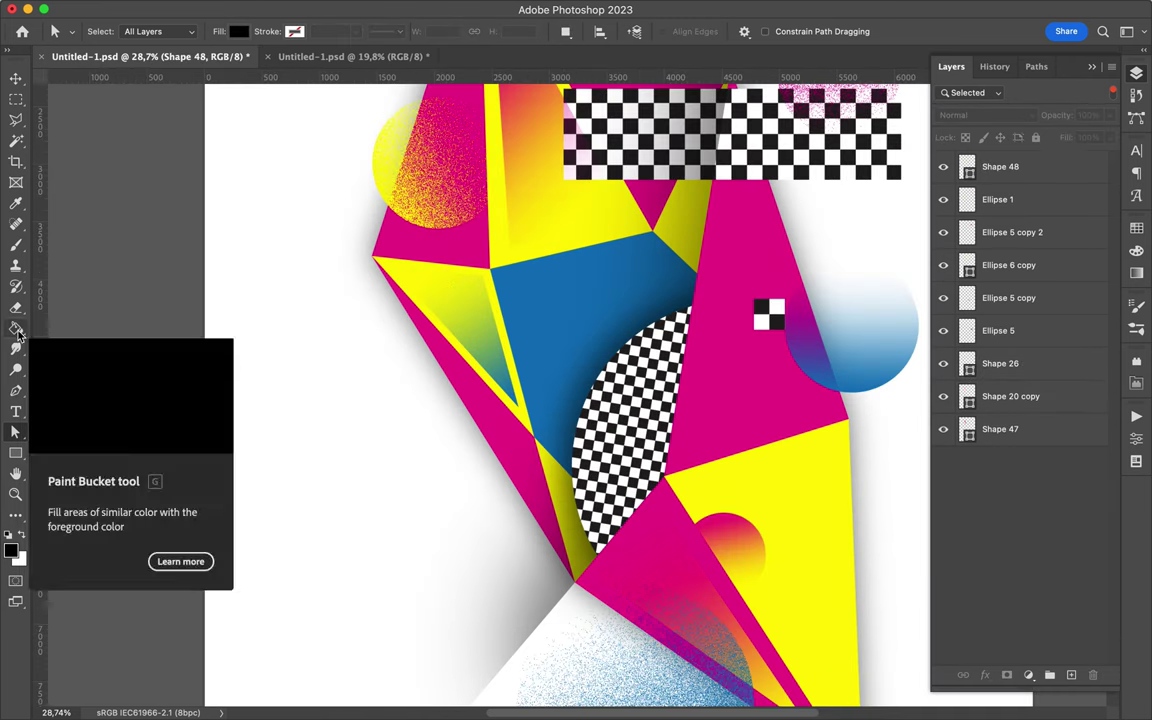
Step: Draw a blue triangle up the crystal's left side and move its layer just above the background
click(15, 390)
click(577, 577)
click(404, 566)
click(370, 261)
click(577, 577)
scroll(326, 274, up, 3)
key(F7)
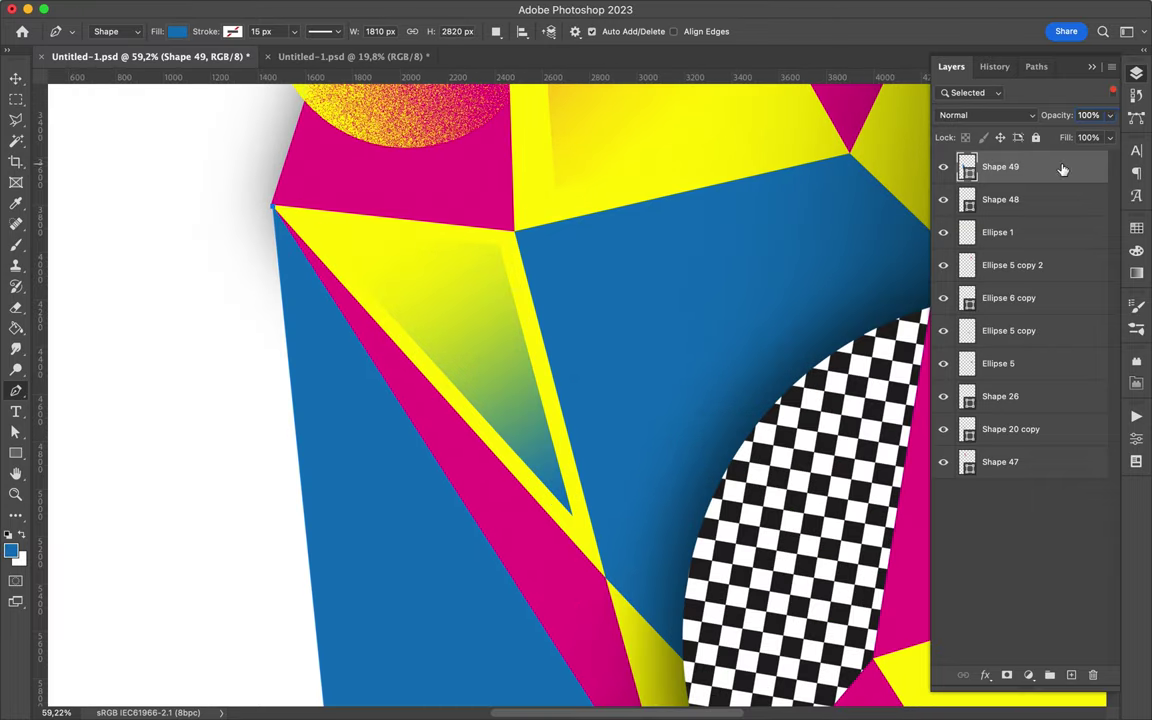
drag(1062, 170, 1000, 632)
Step: Select the blue triangle's path with the path selection tool
scroll(445, 215, up, 2)
scroll(460, 215, up, 3)
key(a)
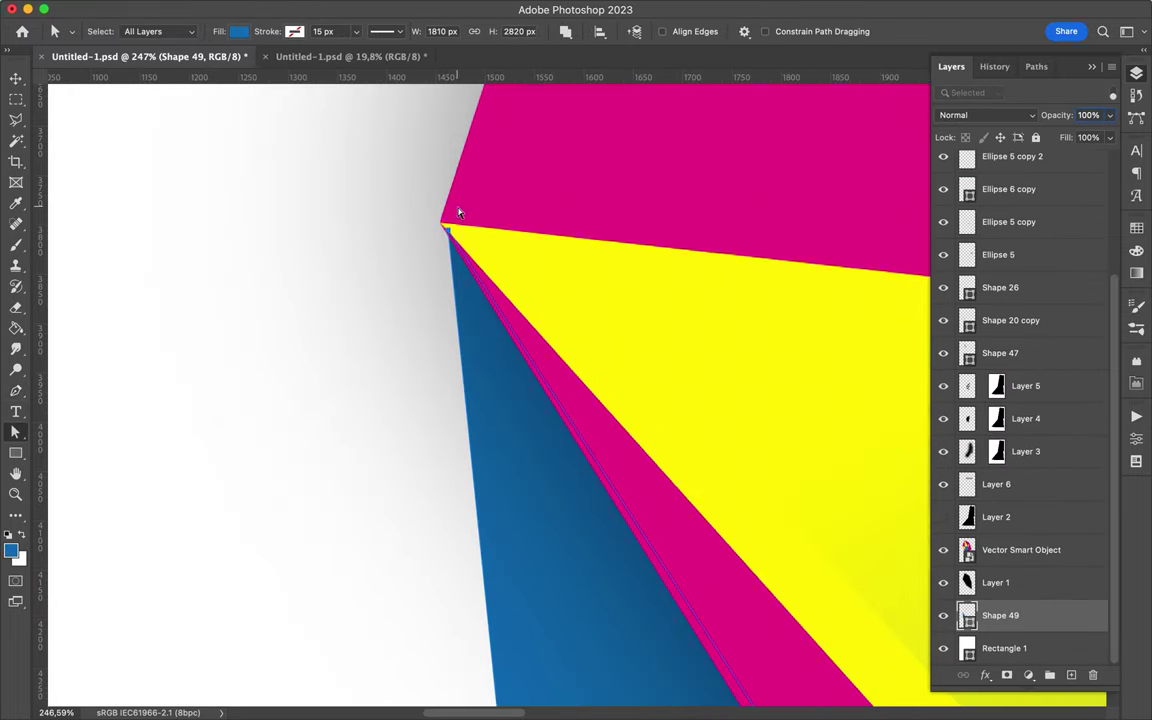
double_click(442, 226)
scroll(414, 330, right, 10)
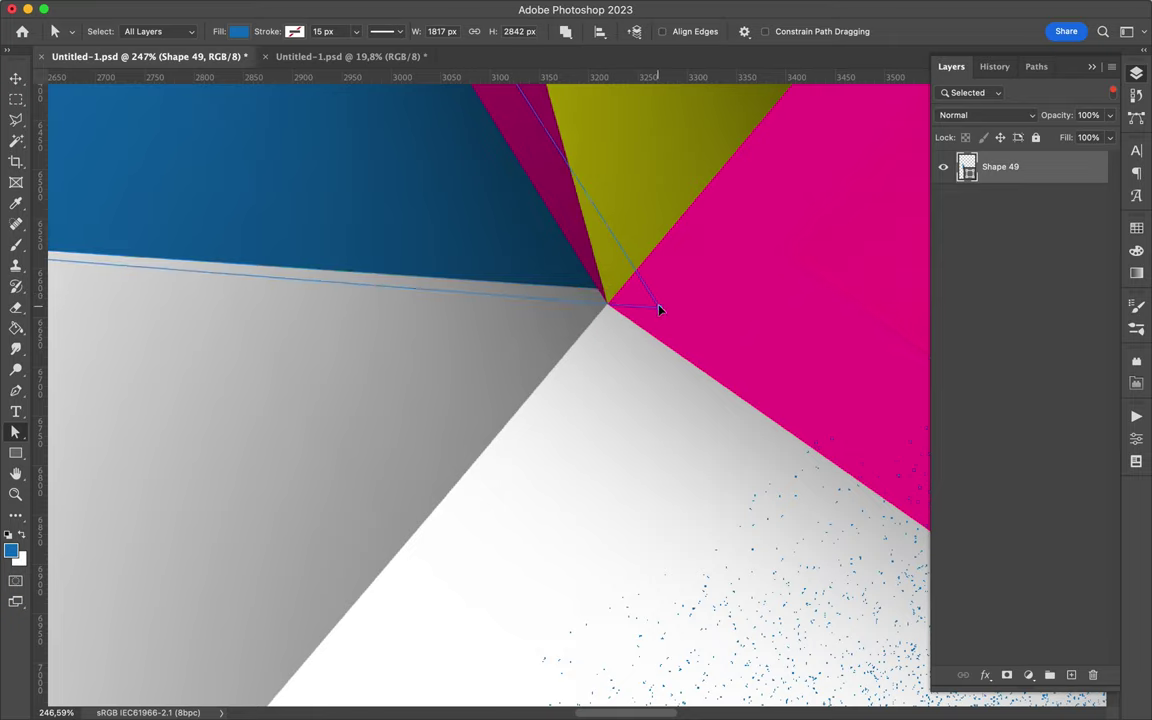
Step: Draw a yellow triangle spike below the blue facet with the Pen tool
key(super+0)
scroll(455, 468, up, 3)
key(p)
click(630, 458)
click(293, 637)
click(396, 462)
Step: Fit the whole poster in view to review the two new facets
key(v)
scroll(296, 489, up, 10)
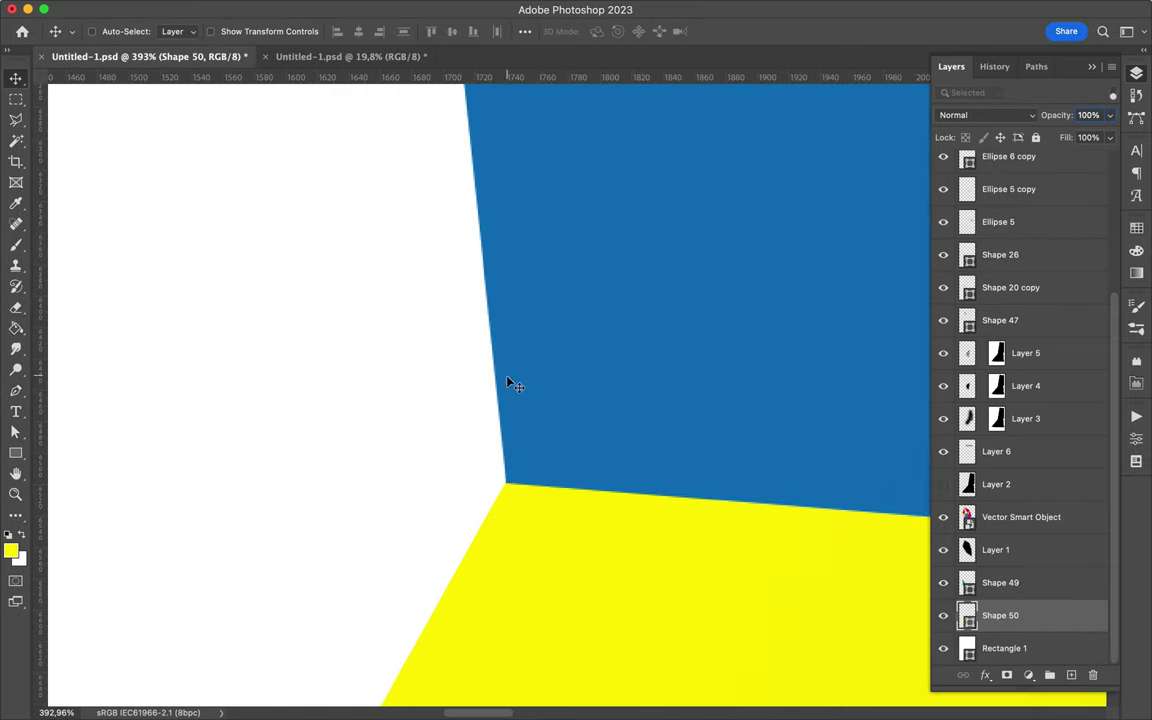
key(a)
scroll(510, 383, right, 10)
scroll(586, 337, right, 10)
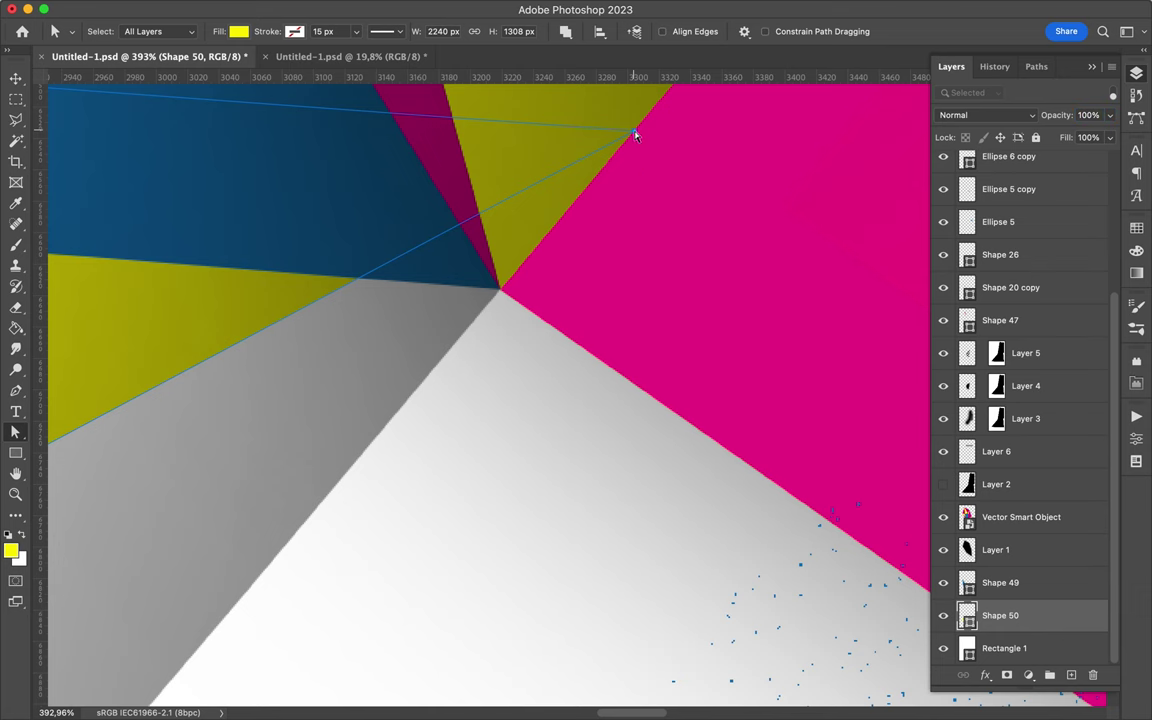
key(super+0)
scroll(617, 424, up, 3)
scroll(617, 424, up, 1)
Step: Undo the stray anchor and close a larger yellow facet at the crystal's lower left
key(p)
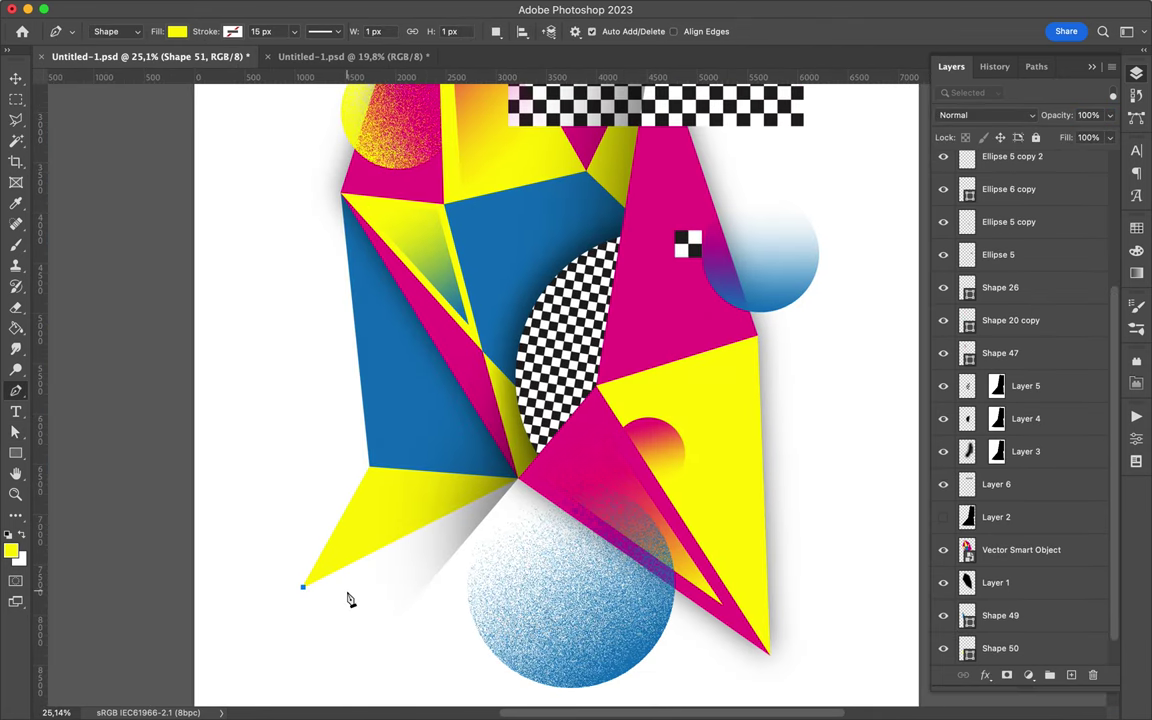
key(super+z)
click(668, 570)
click(520, 470)
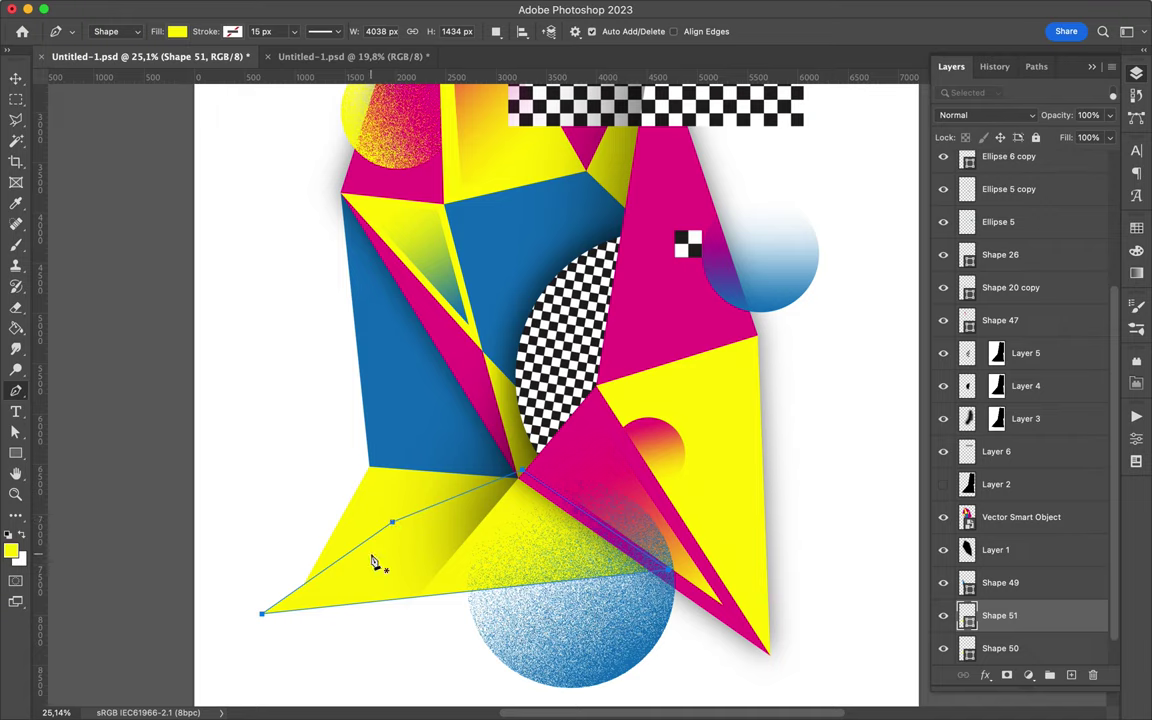
key(a)
scroll(261, 613, up, 5)
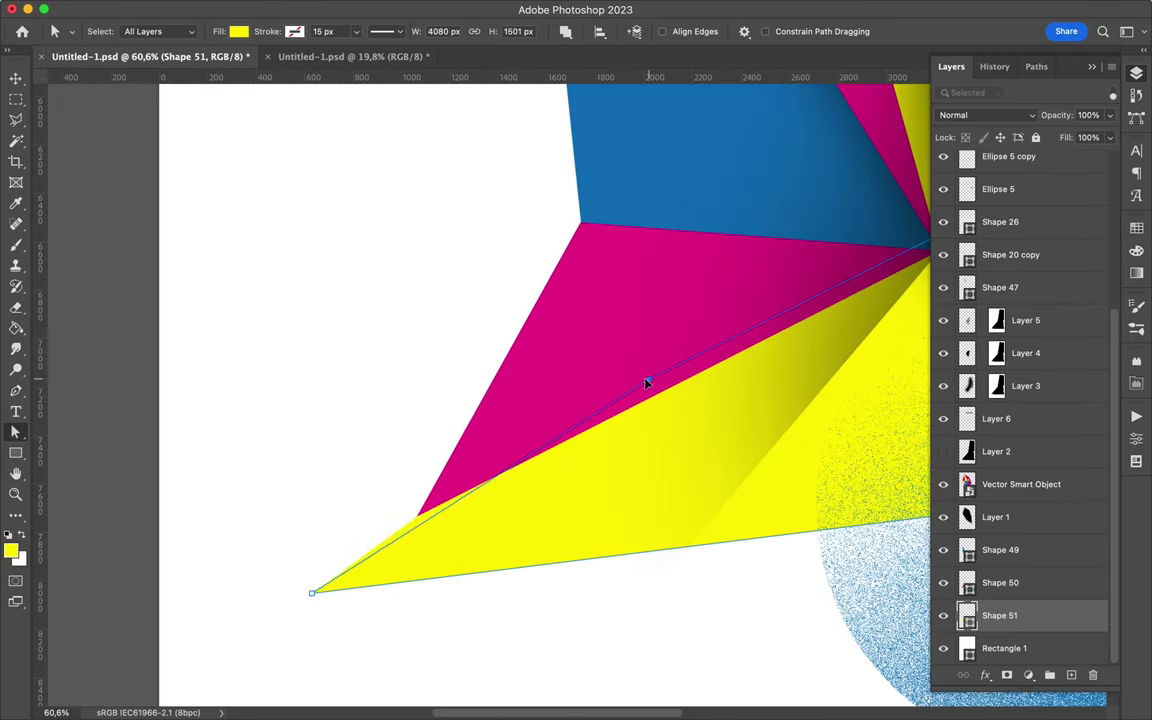
scroll(401, 494, down, 5)
Step: Draw a blue triangle hanging beneath the crystal's bottom point
key(p)
click(776, 513)
click(525, 664)
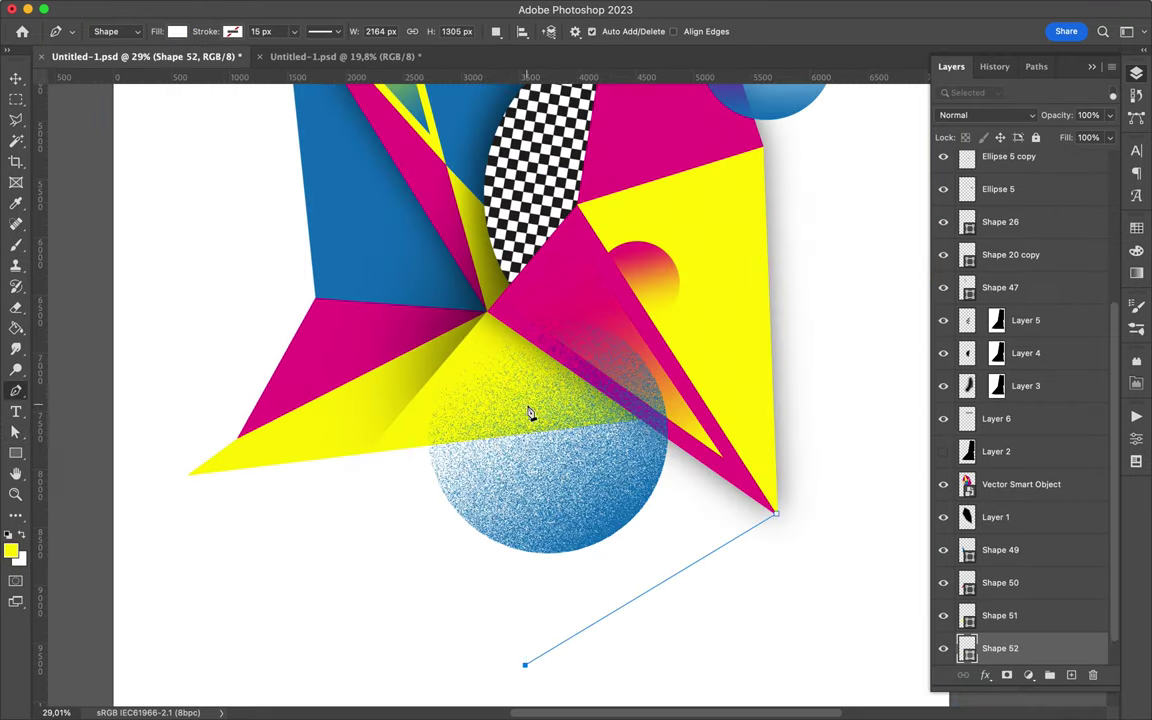
scroll(776, 513, up, 3)
scroll(666, 404, up, 4)
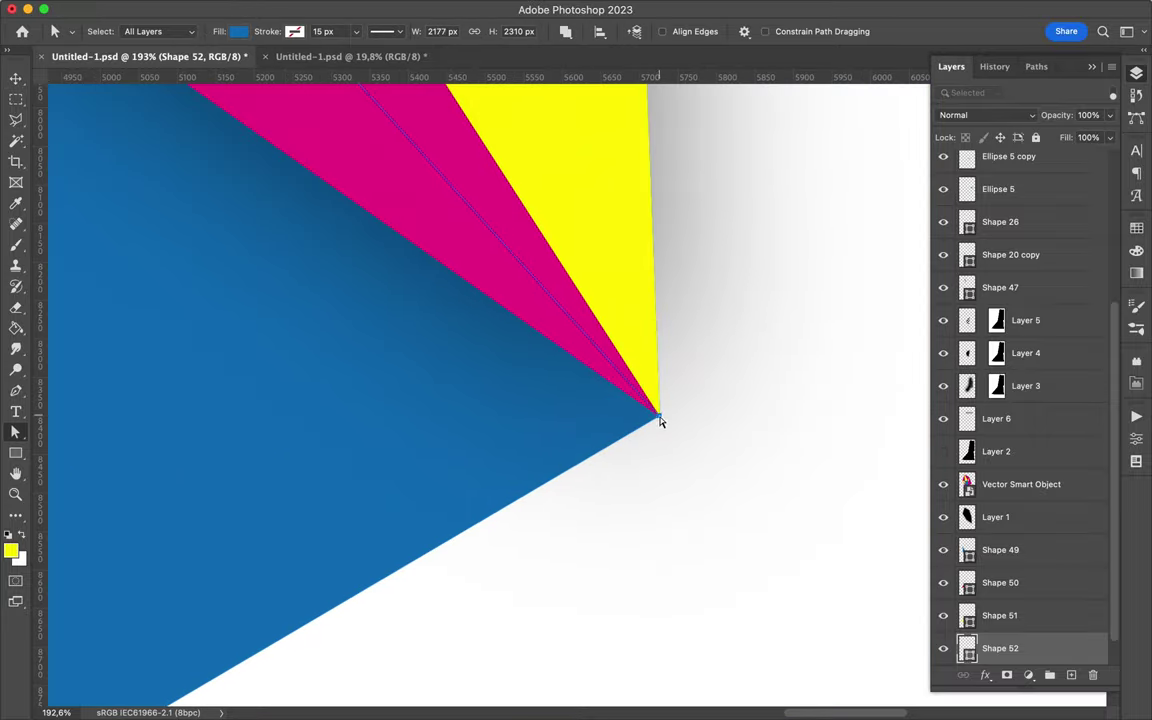
scroll(598, 535, down, 10)
scroll(571, 586, up, 3)
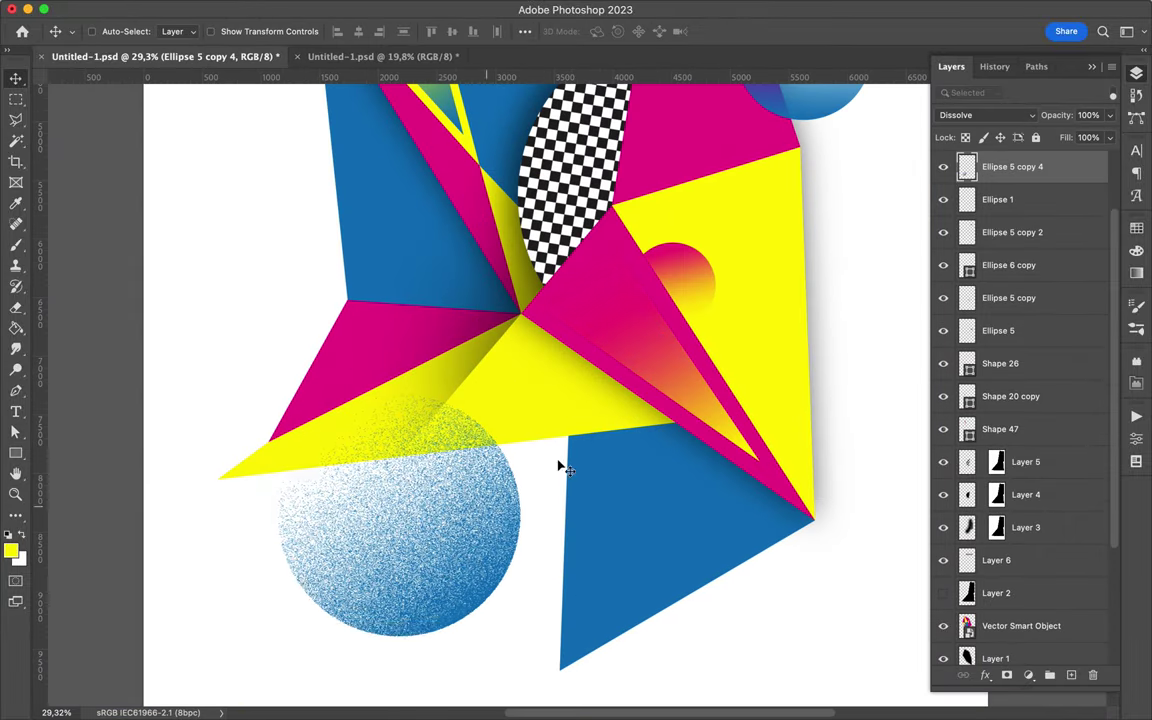
Step: Enlarge the magenta circle with Free Transform and move its layer just above the background
scroll(560, 465, up, 3)
scroll(560, 465, right, 3)
scroll(605, 500, down, 3)
drag(684, 538, 689, 552)
key(v)
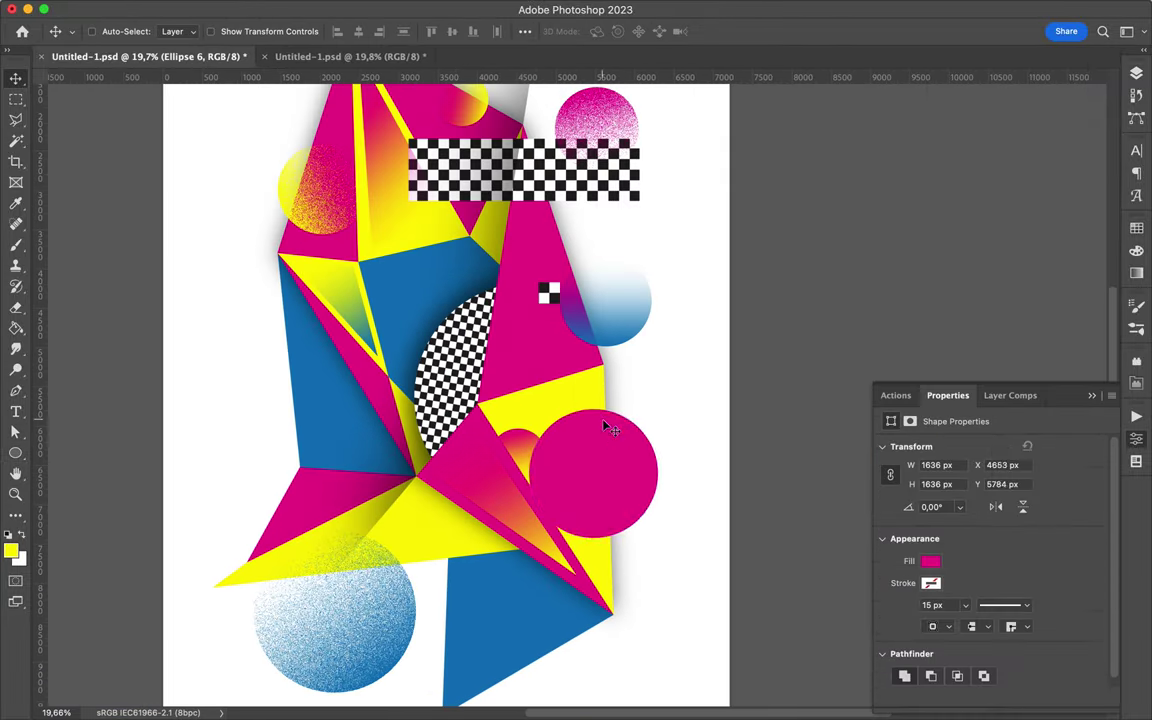
drag(1000, 157, 1000, 582)
key(ctrl+t)
drag(547, 484, 467, 487)
key(Return)
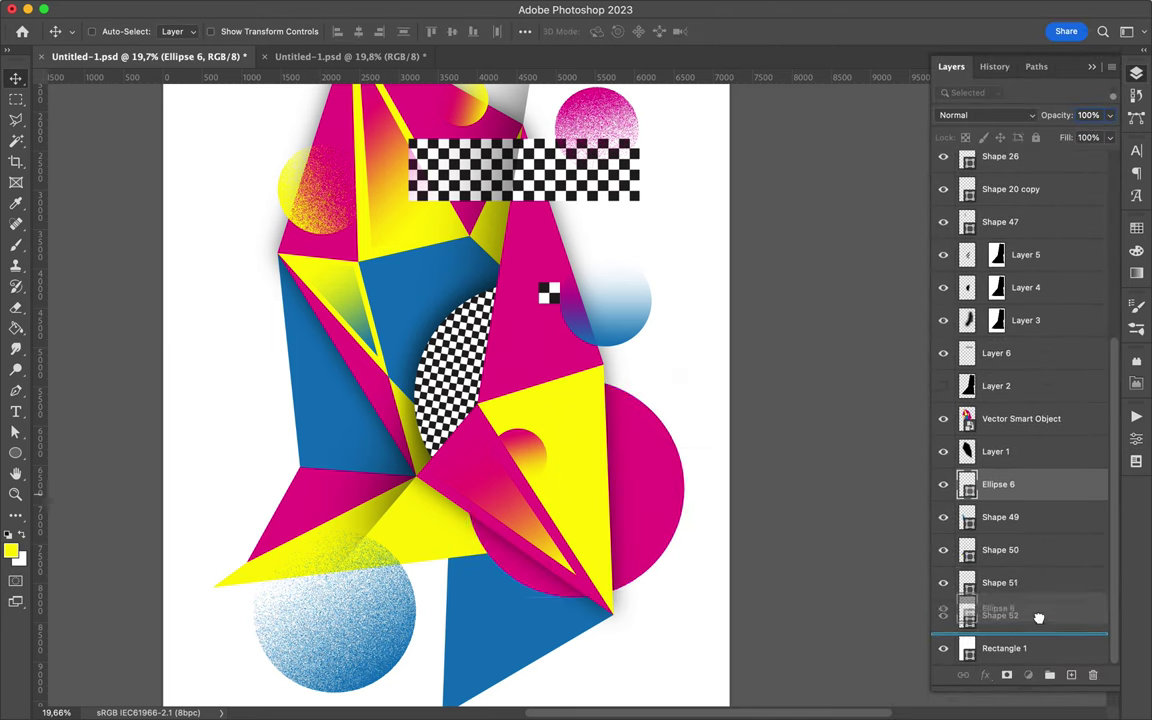
drag(1000, 483, 1000, 640)
Step: Nudge the blue gradient circle into place
scroll(640, 400, up, 3)
scroll(740, 500, up, 3)
drag(738, 498, 706, 355)
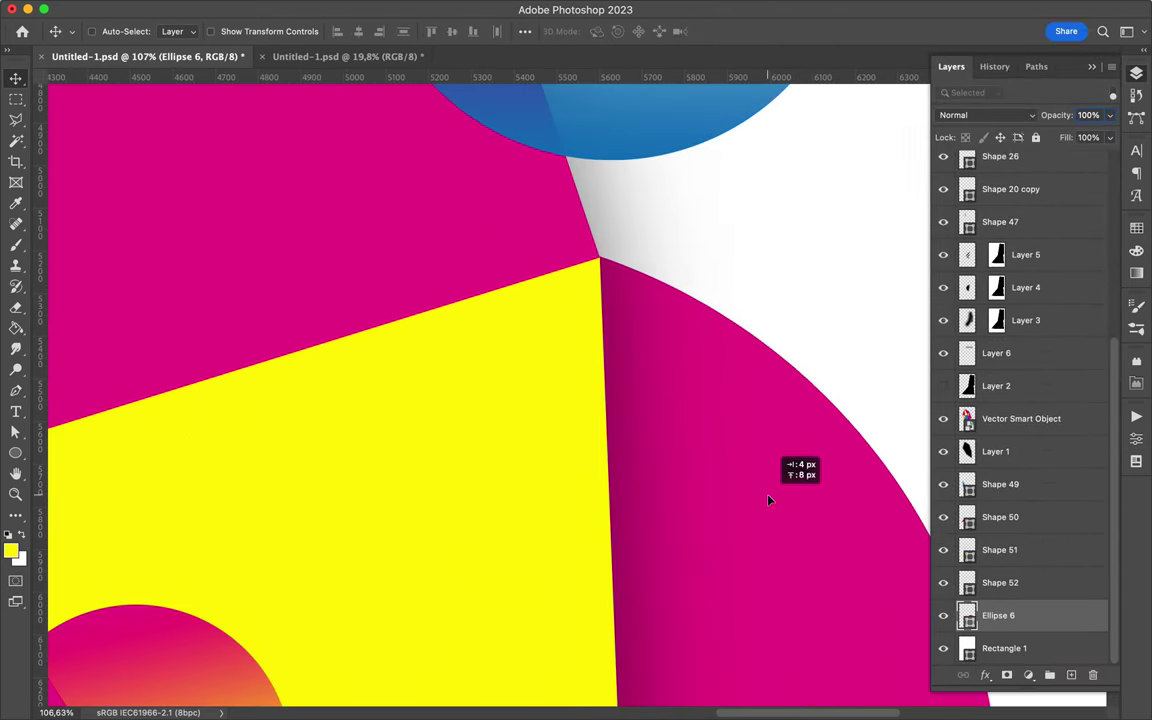
scroll(735, 386, down, 5)
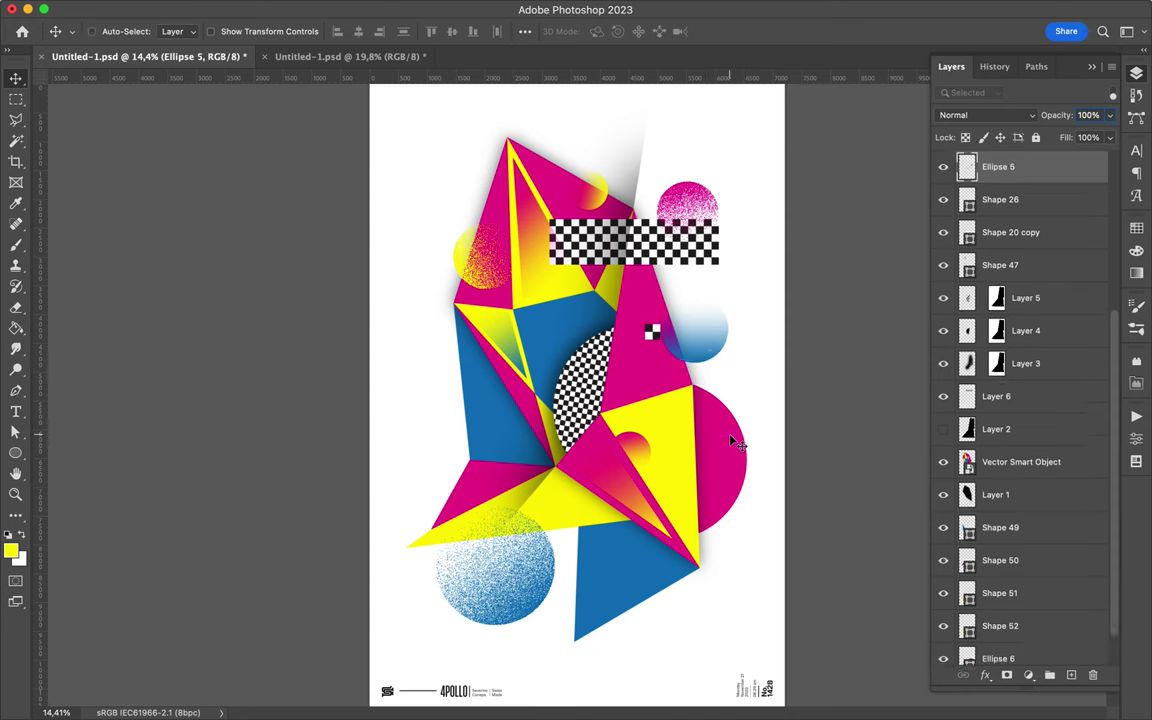
Step: Duplicate the big circle, fill the copy blue, and place it behind the crystal
drag(735, 442, 650, 340)
key(a)
click(239, 31)
click(193, 116)
drag(1000, 615, 1038, 630)
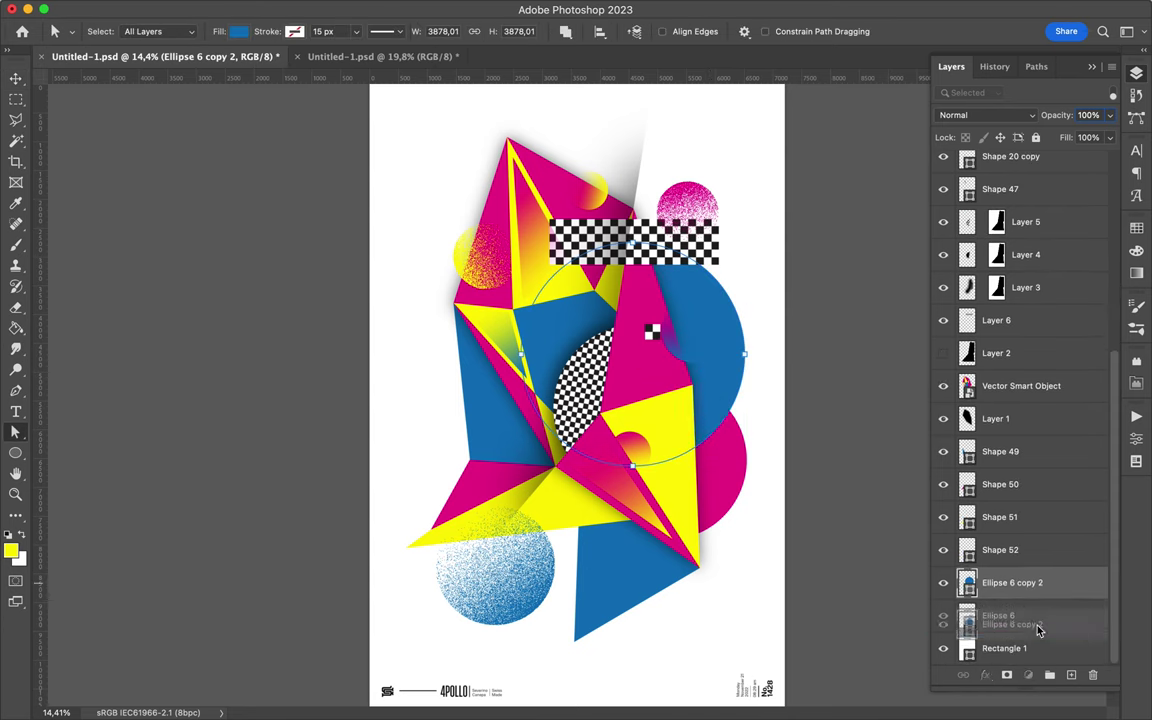
Step: Move the small blue gradient circle onto the checkered oval
key(v)
scroll(733, 347, up, 1)
drag(733, 347, 632, 420)
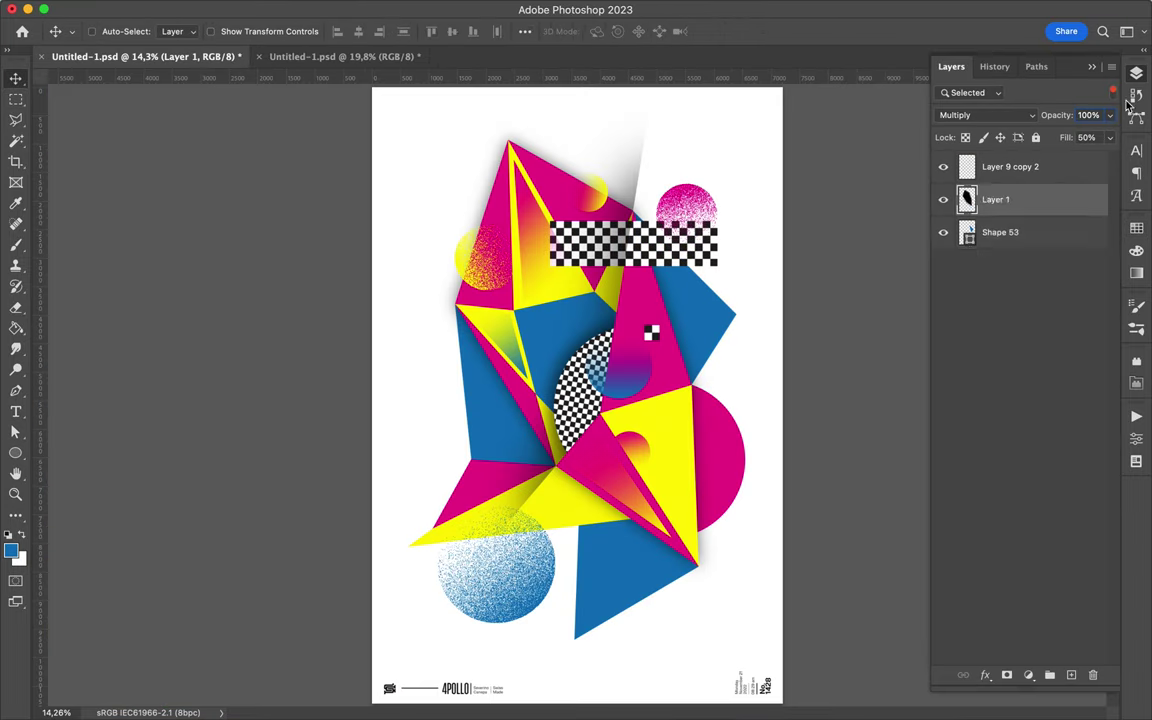
Step: Copy the chosen shape layers from the reference into the poster document
scroll(413, 376, up, 2)
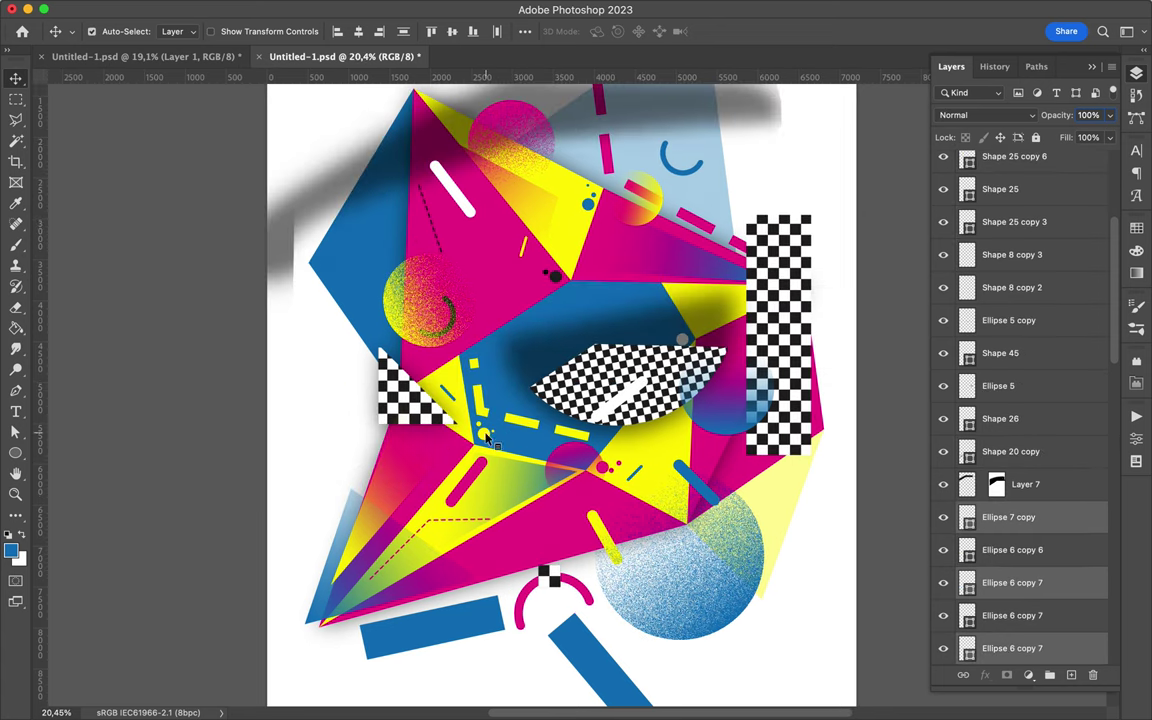
drag(480, 490, 220, 58)
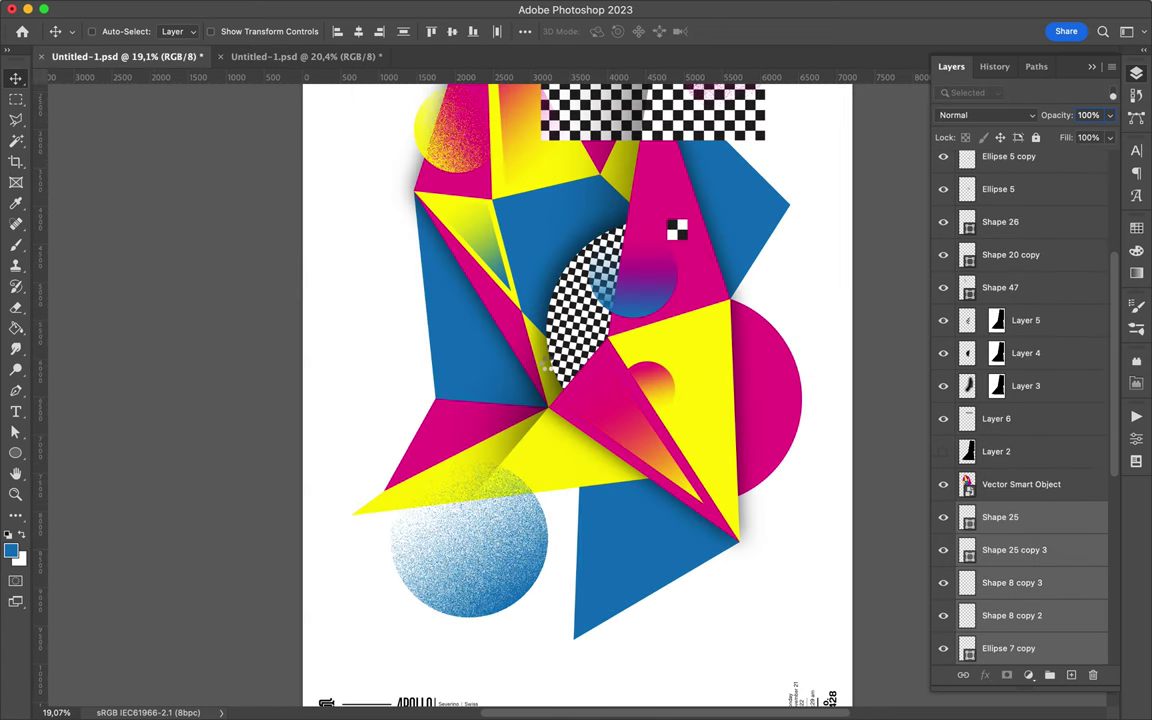
drag(1018, 518, 620, 310)
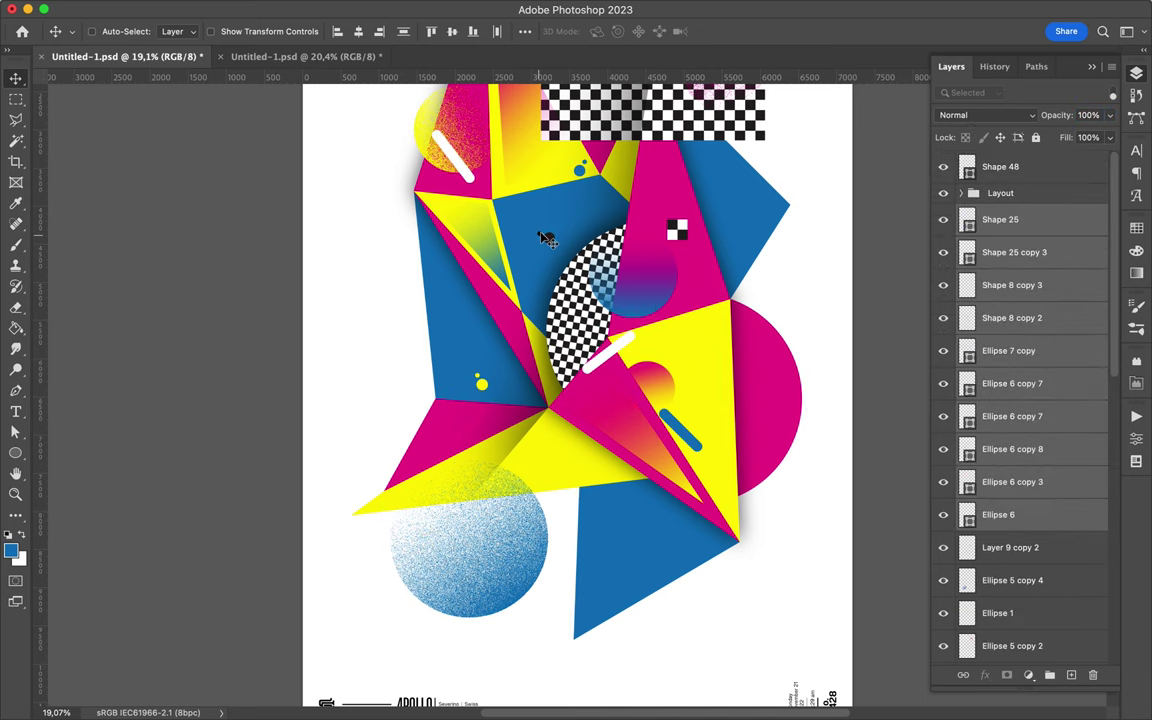
Step: Reposition the yellow dot, white bars and accent shapes, and select the magenta arc copy
drag(479, 380, 705, 275)
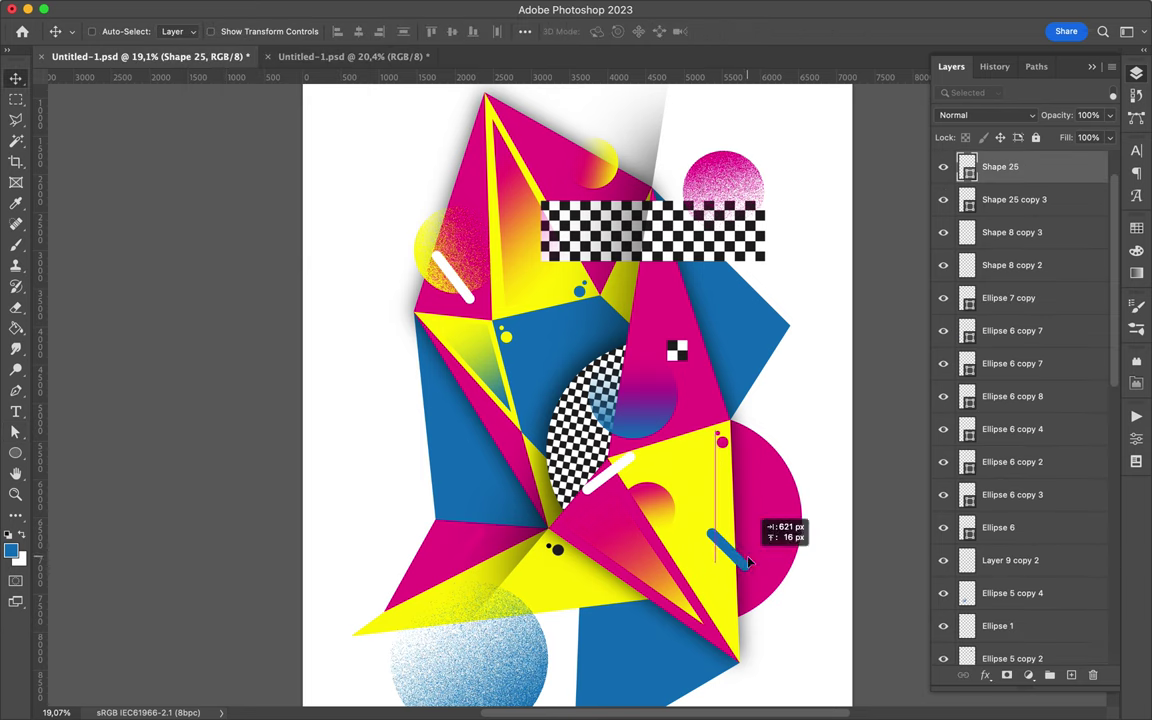
drag(615, 472, 608, 520)
click(478, 305)
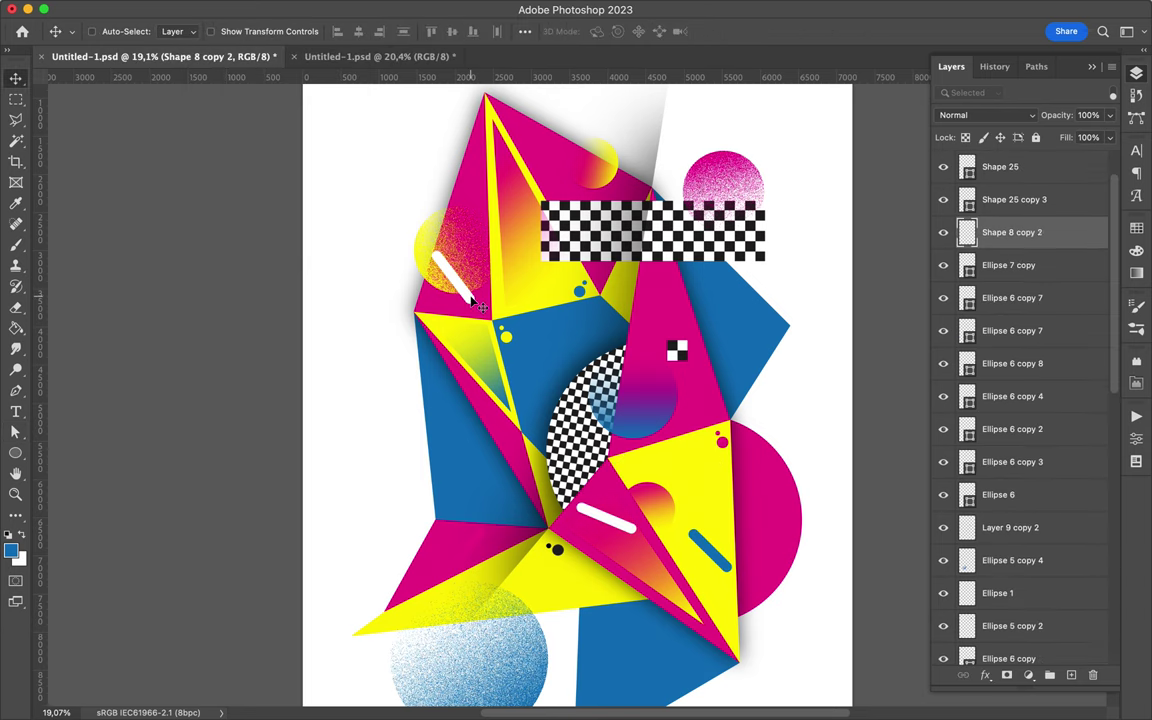
drag(478, 305, 460, 490)
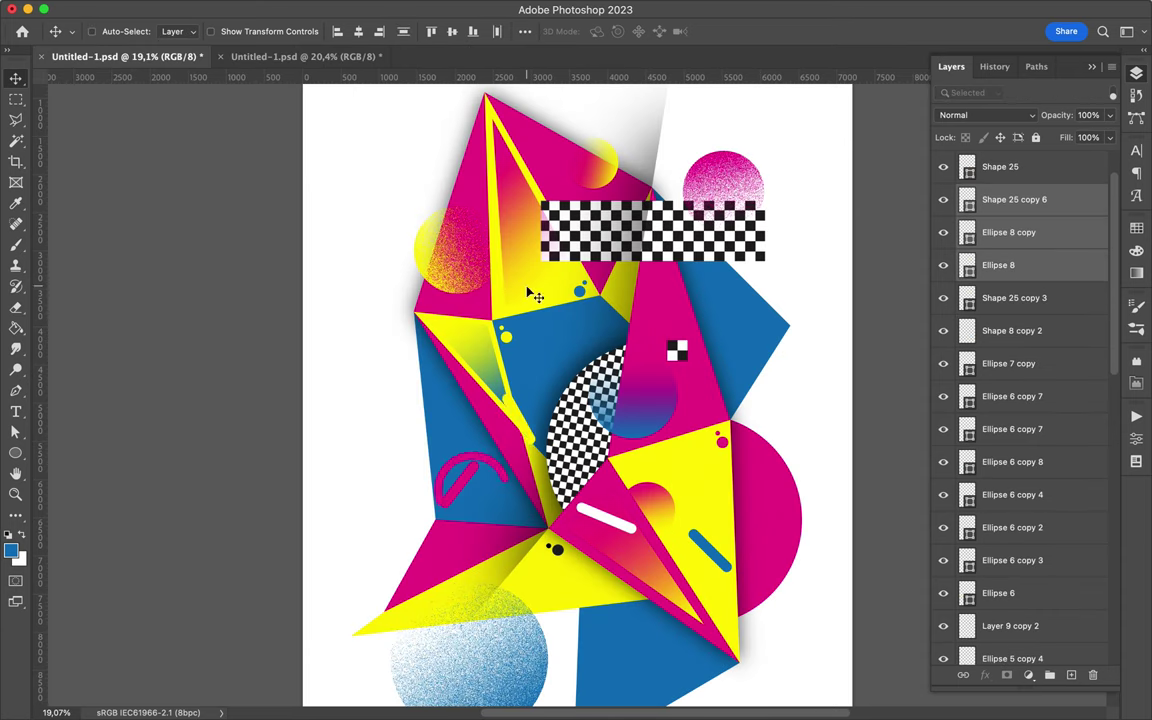
drag(530, 292, 534, 403)
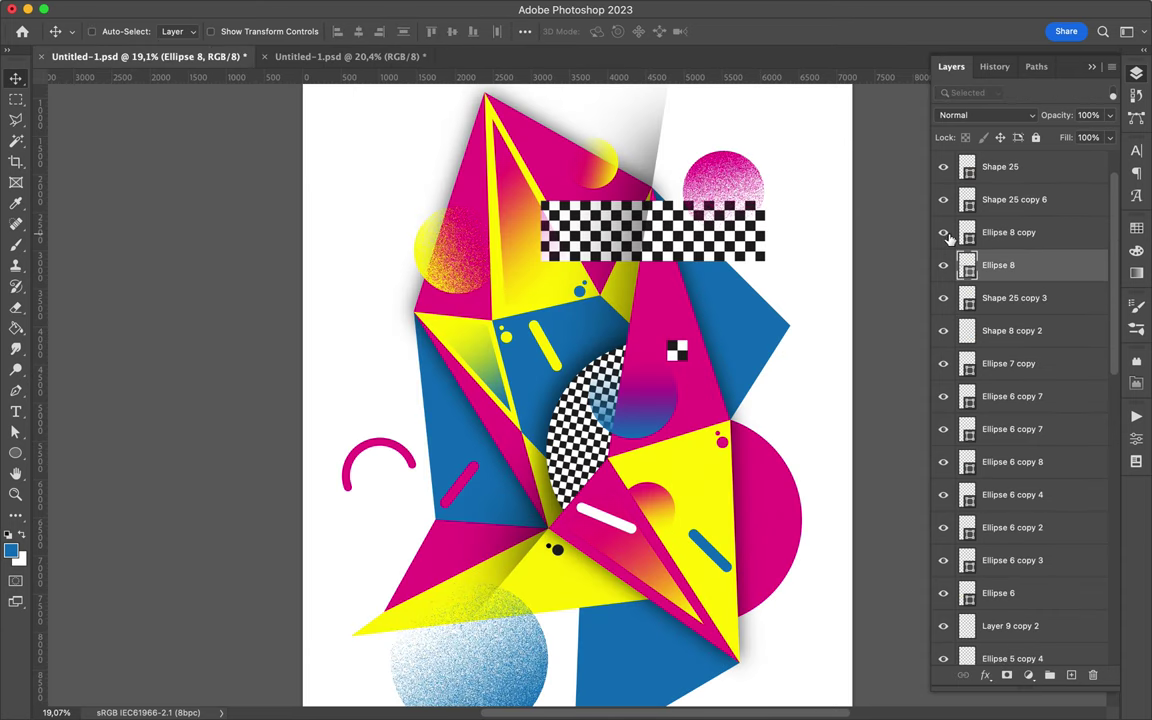
click(950, 236)
scroll(765, 577, right, 2)
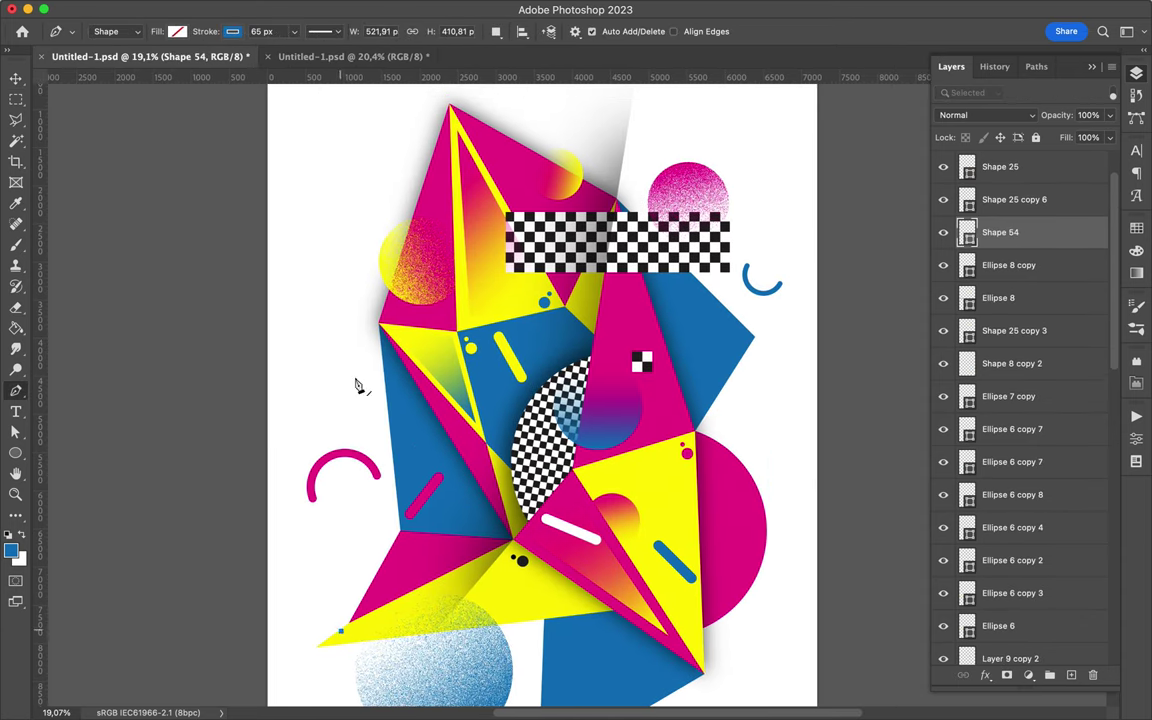
Step: Extend the new path, set its fill, position the shape, and make the yellow line dashed
drag(343, 630, 376, 618)
key(a)
click(238, 31)
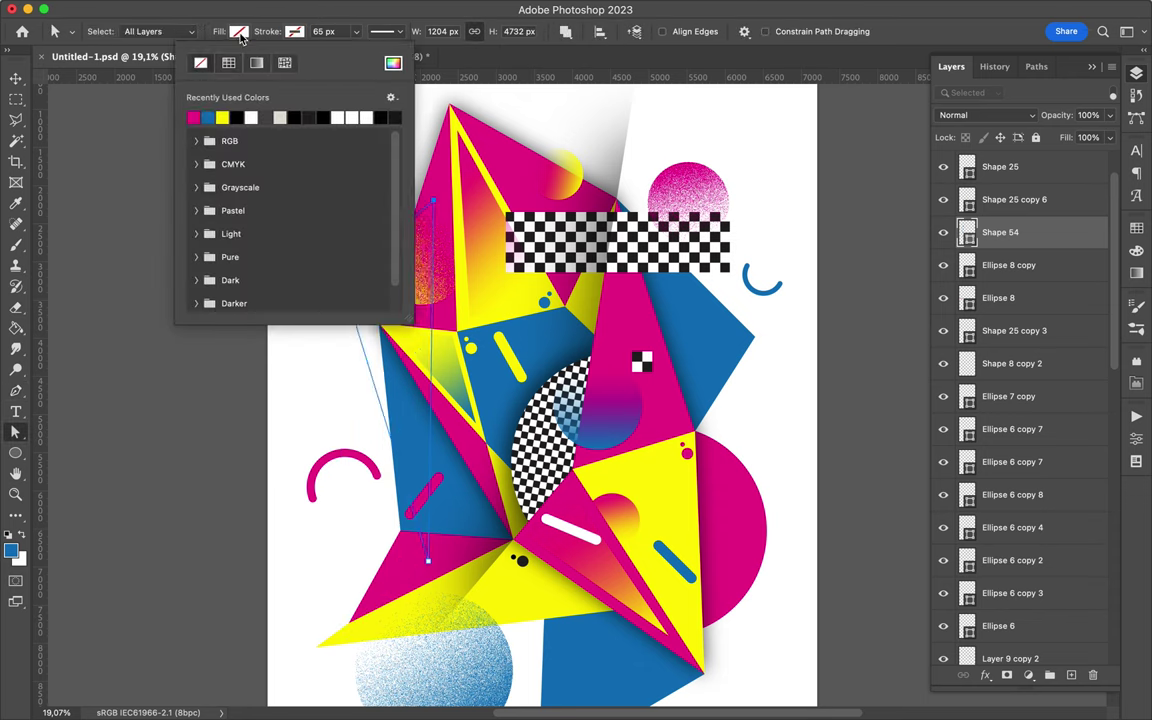
click(203, 113)
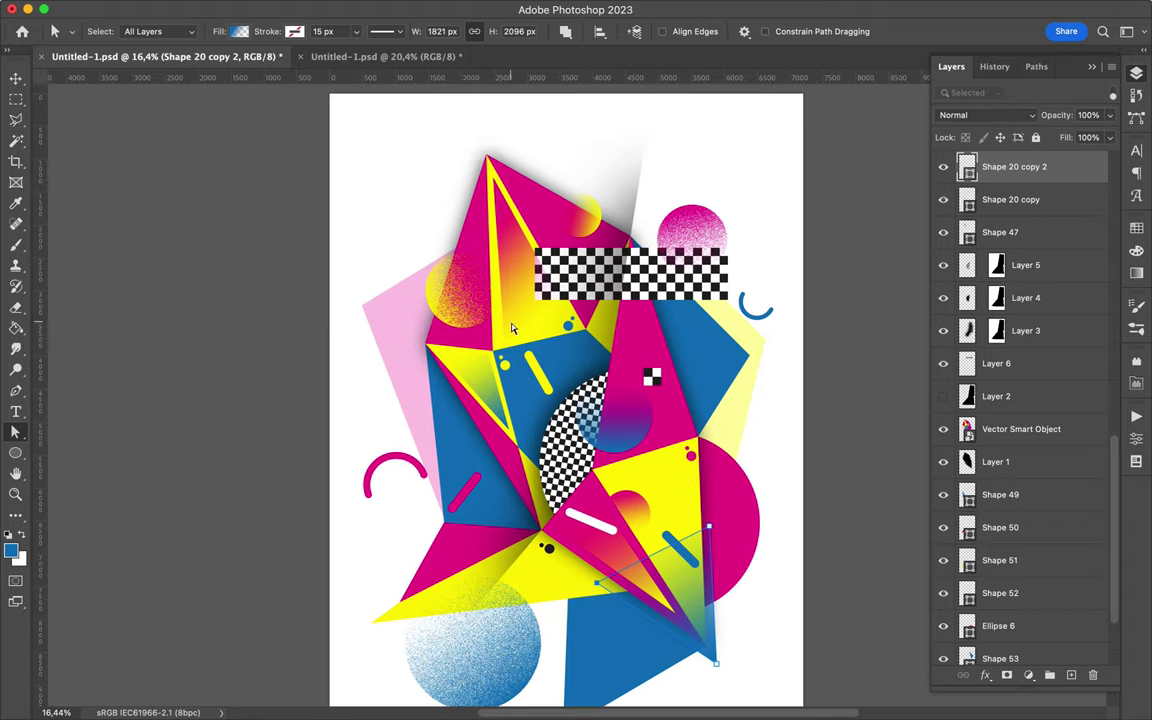
drag(580, 416, 503, 243)
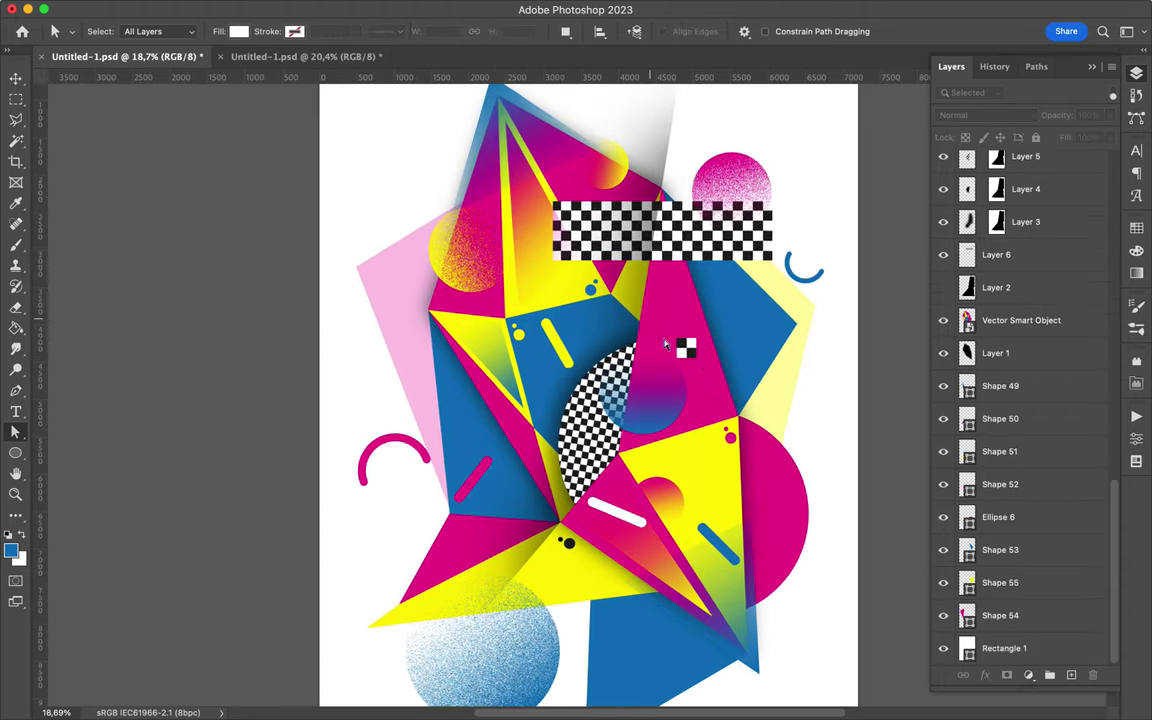
click(385, 31)
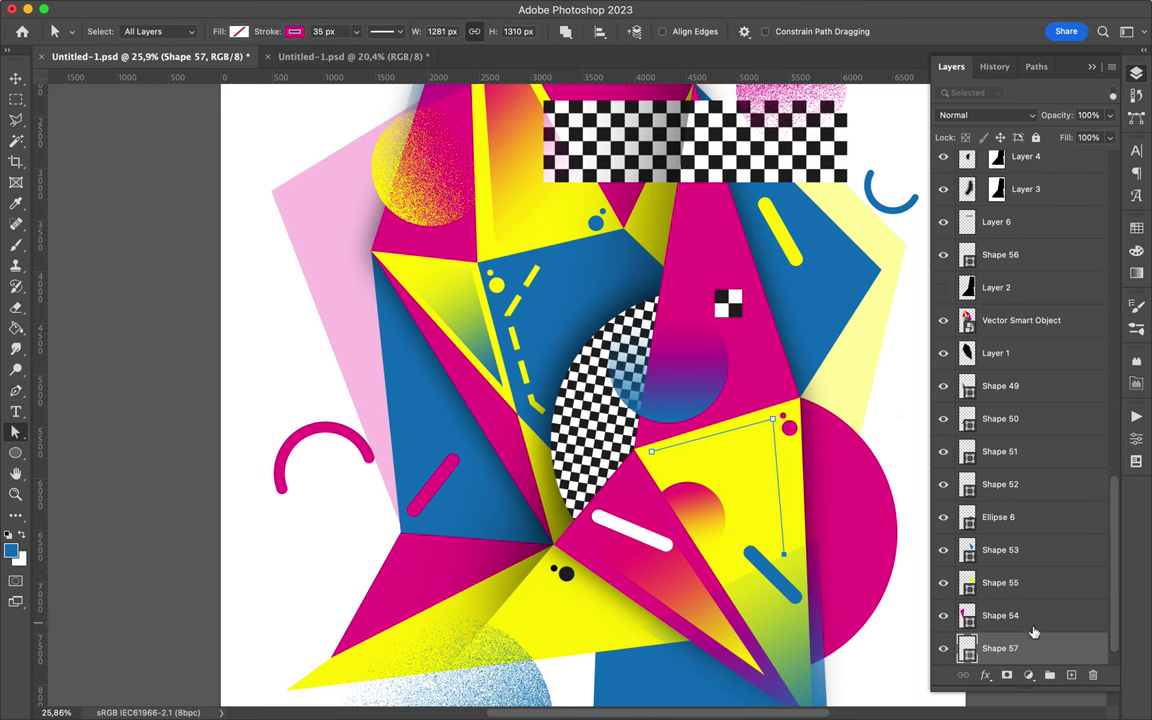
Step: Give the new path a blue 65 px stroke and bring it to the front
click(577, 167)
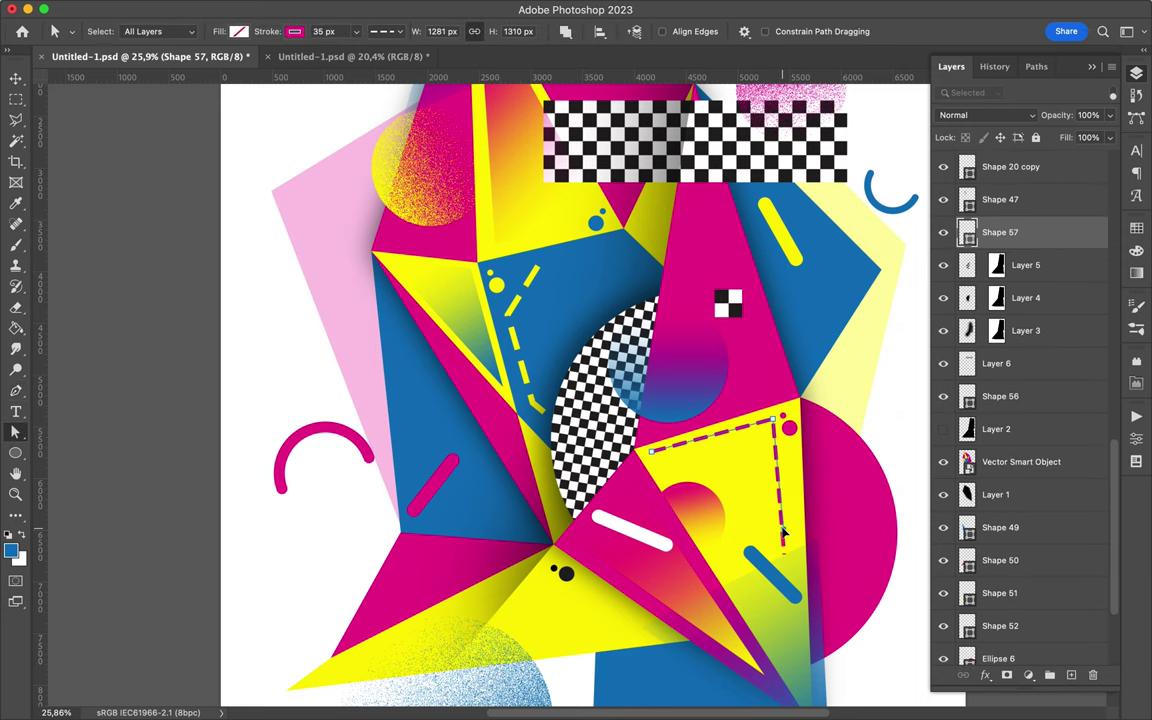
click(232, 31)
click(132, 106)
click(263, 31)
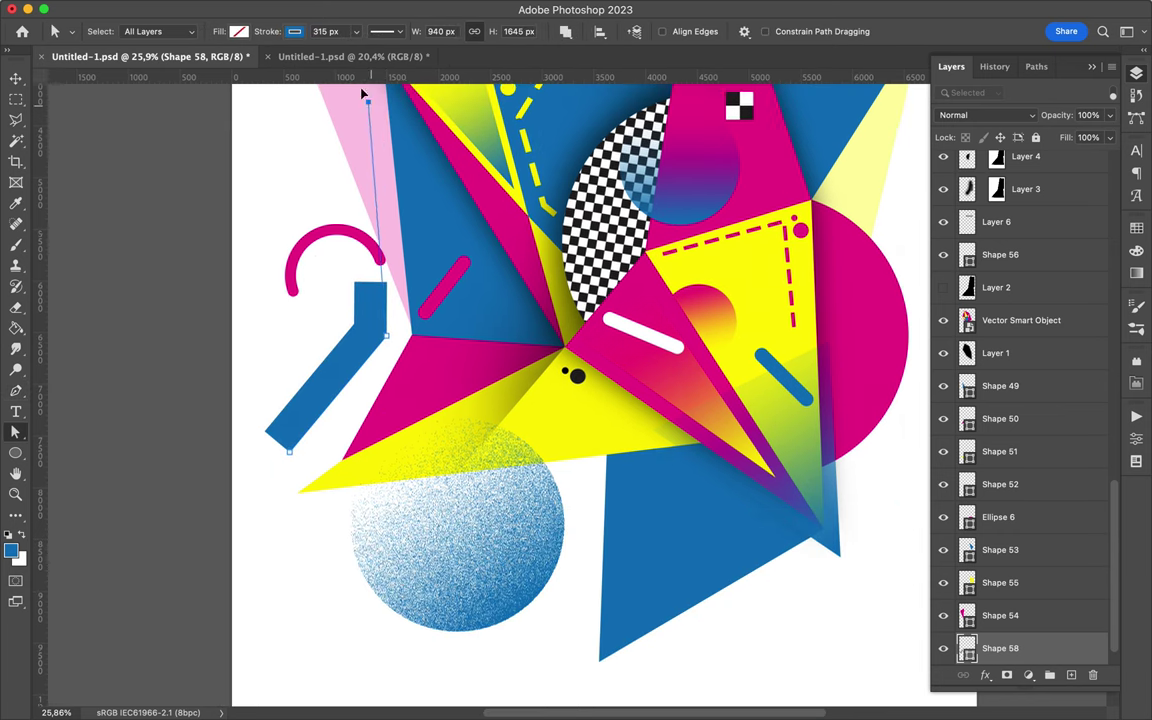
key(ctrl+shift+bracketright)
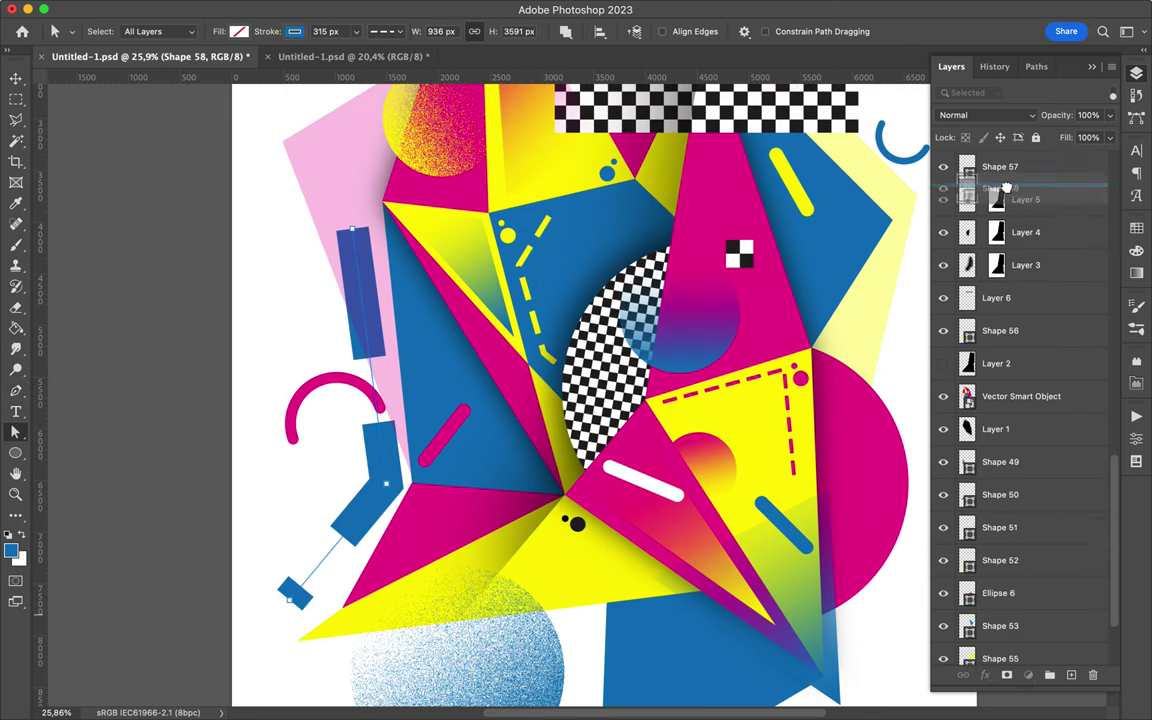
Step: Reshape the blue bent bars at left by moving their path points
key(a)
drag(362, 525, 358, 517)
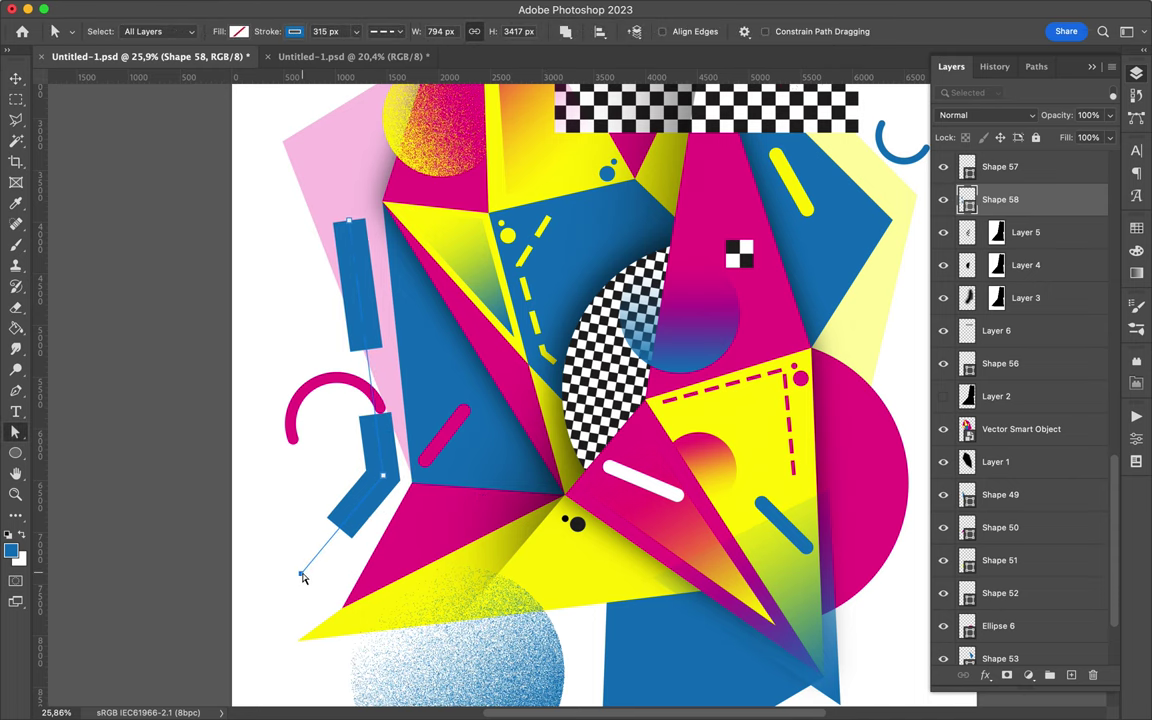
drag(302, 576, 317, 591)
click(360, 388)
scroll(450, 380, right, 5)
scroll(450, 380, up, 2)
Step: Draw a new line with a yellow dashed stroke
key(p)
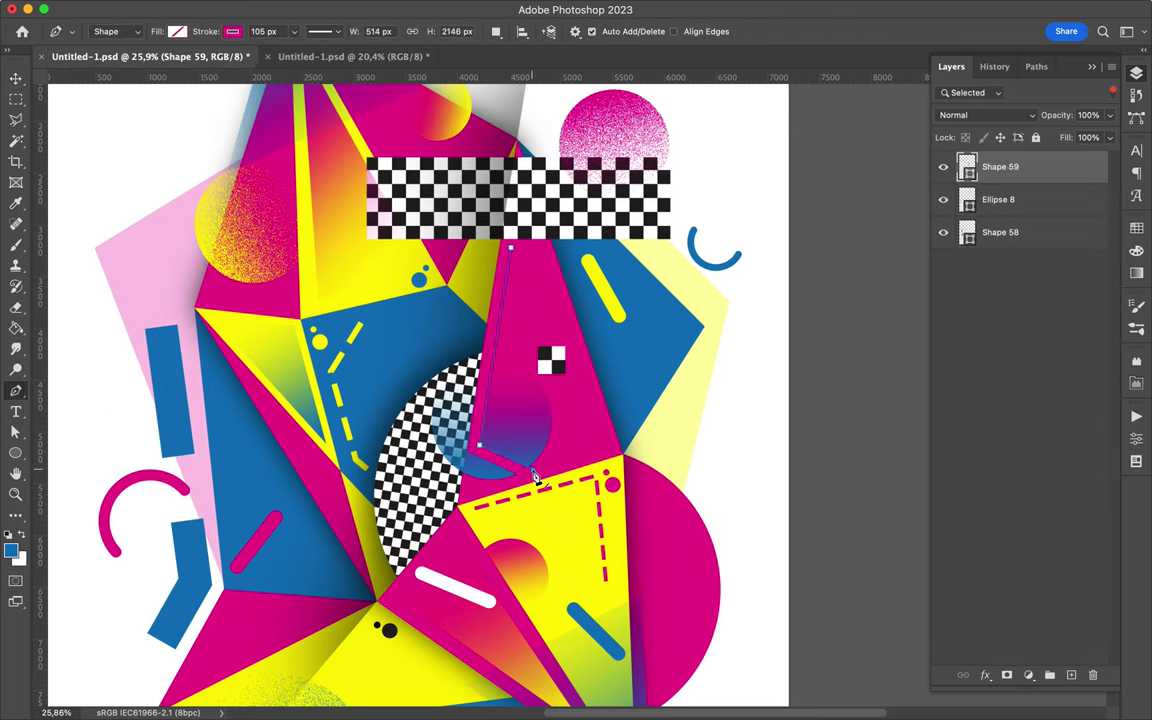
key(a)
click(294, 31)
click(190, 116)
click(387, 31)
click(350, 106)
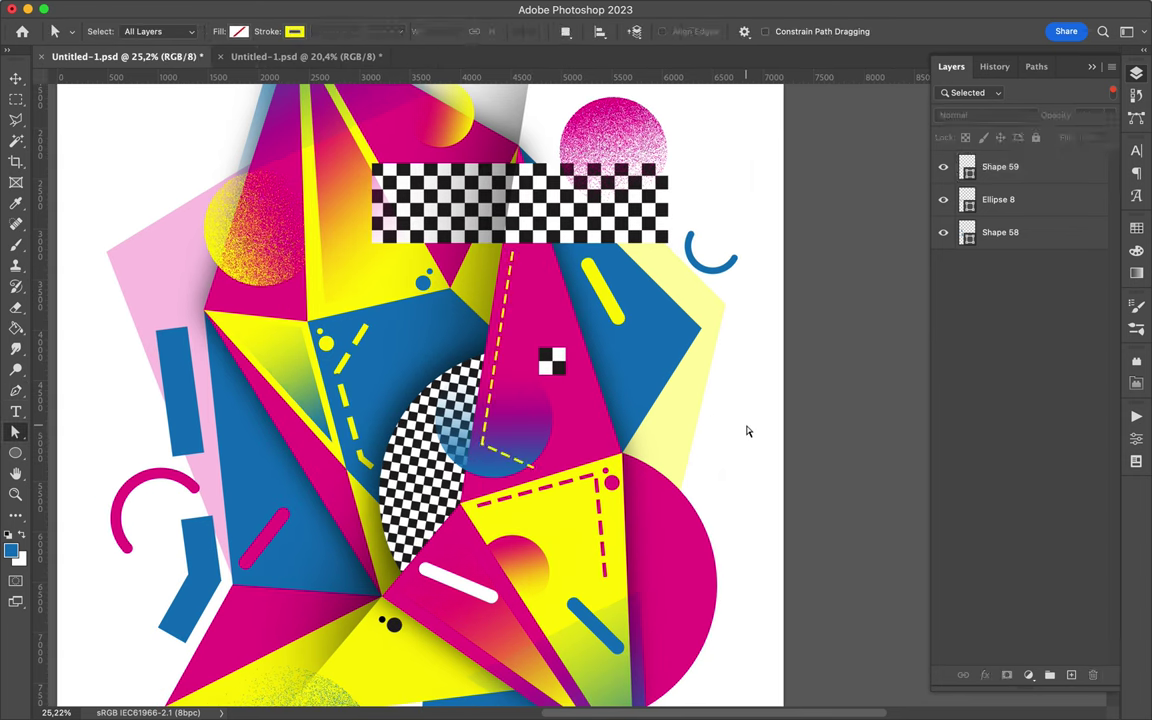
click(1113, 92)
Step: In the second poster document, copy the short yellow dash to a new spot
scroll(1020, 390, up, 1)
scroll(647, 381, left, 5)
scroll(647, 381, up, 2)
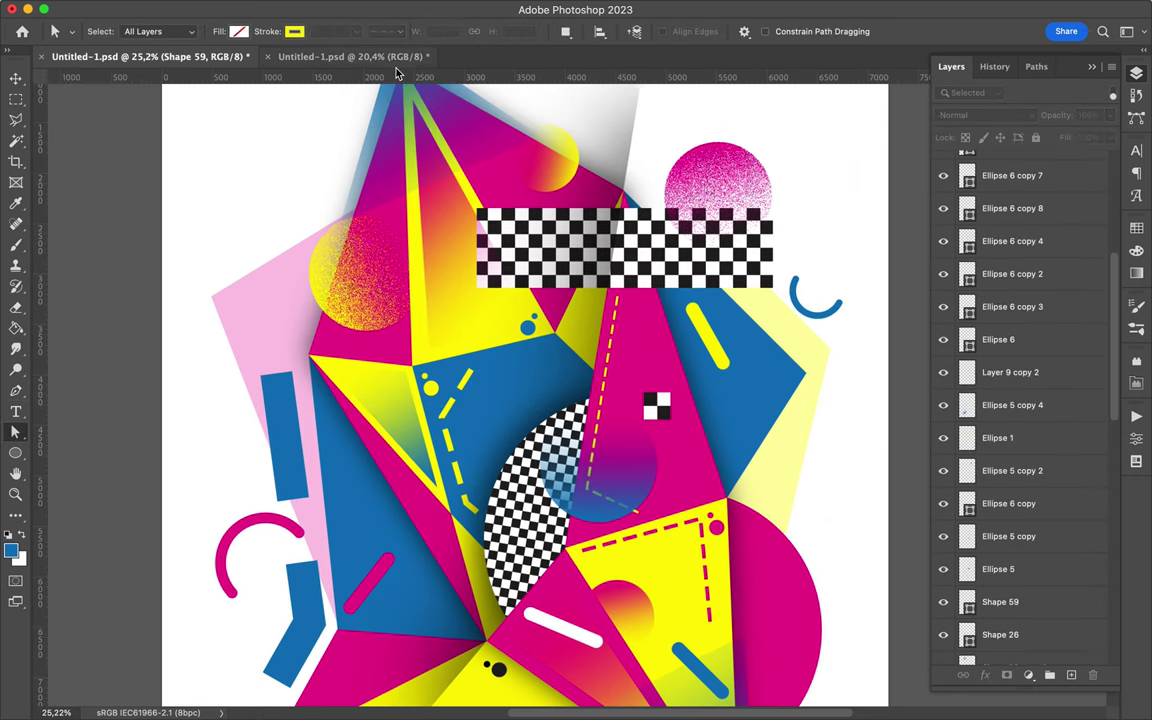
click(397, 62)
key(v)
mouse_move(428, 286)
mouse_down()
mouse_move(395, 348)
mouse_move(495, 383)
mouse_up()
Step: Make the copied dash white, rotate it, and move it into place
key(a)
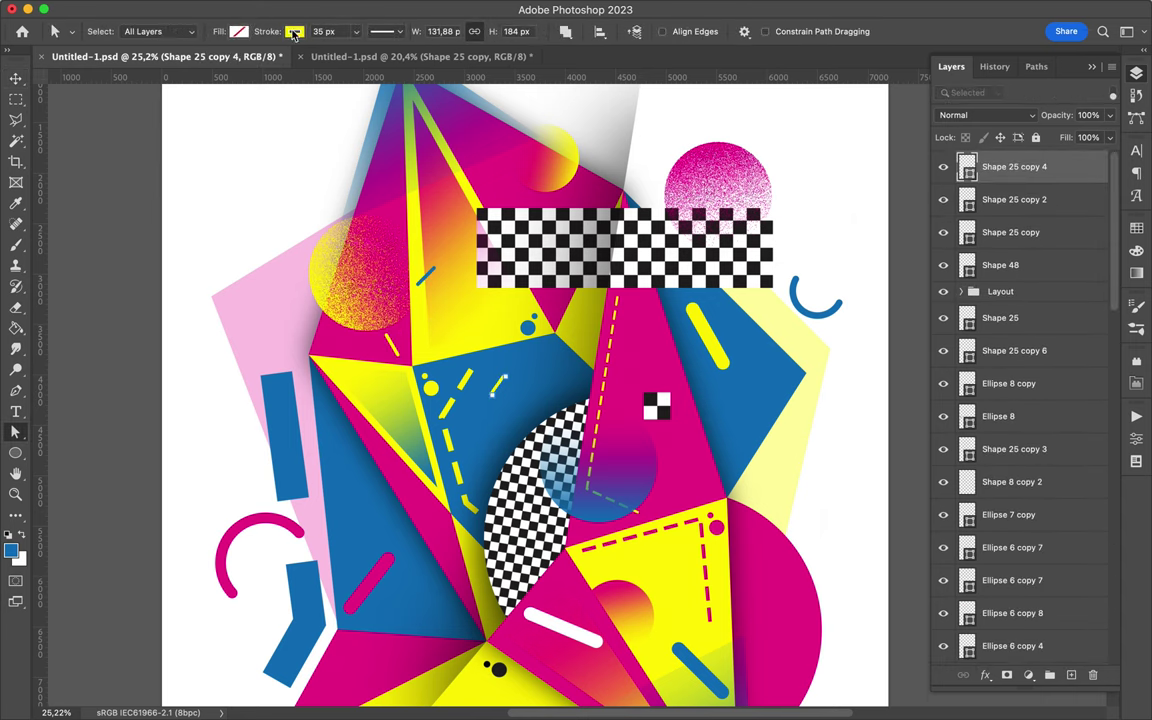
click(295, 33)
click(185, 78)
key(ctrl+t)
drag(545, 340, 556, 408)
key(Return)
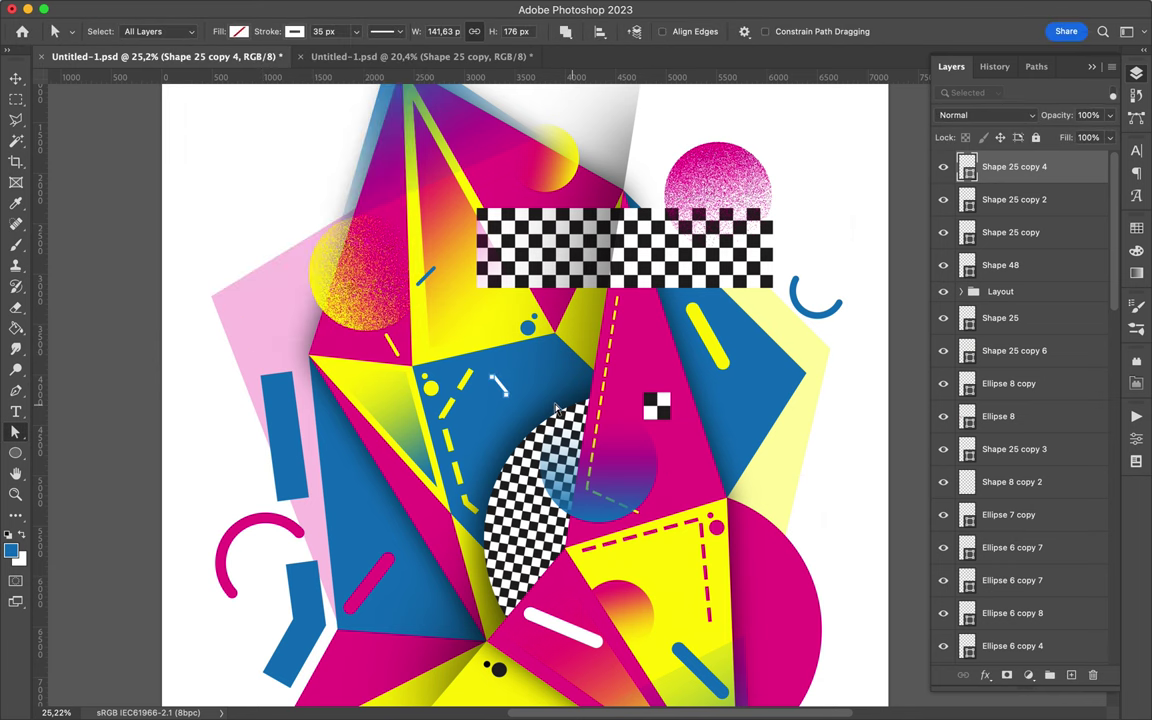
scroll(556, 408, down, 3)
key(v)
mouse_move(553, 547)
mouse_down()
mouse_move(472, 628)
mouse_move(652, 460)
mouse_up()
Step: Set the G's font to Core Sans GR 55 Medium and colour it black
right_click(655, 465)
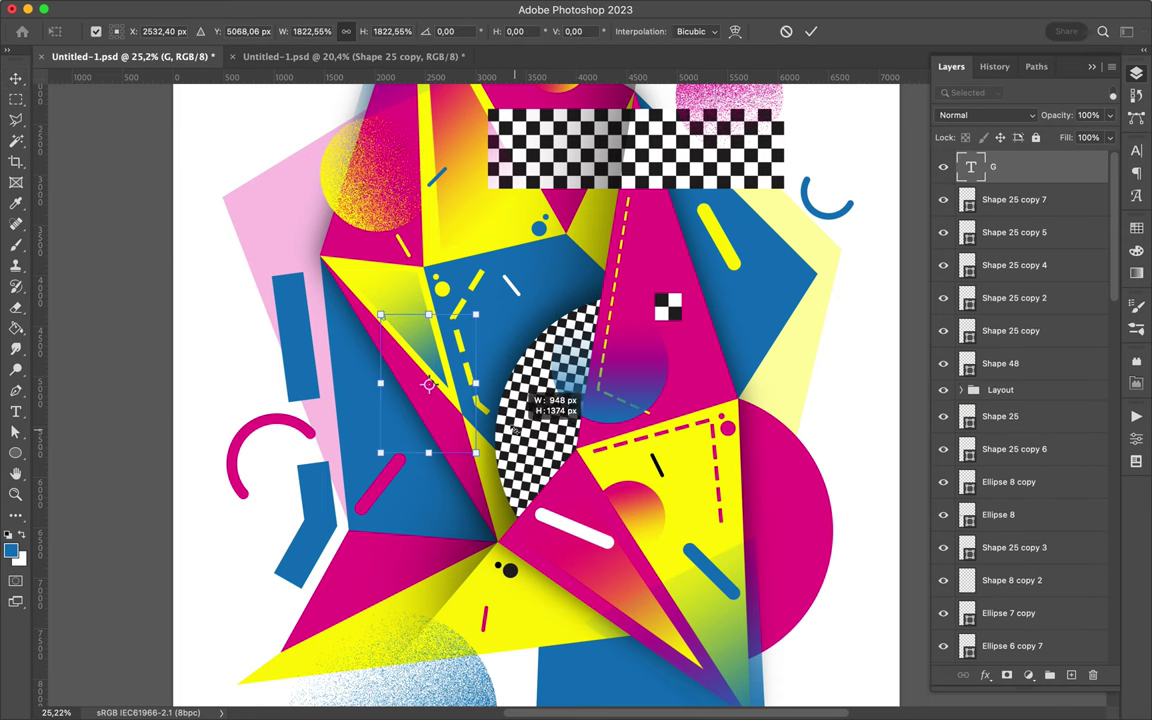
key(Return)
click(1136, 150)
click(1036, 174)
scroll(946, 617, down, 10)
scroll(948, 617, down, 10)
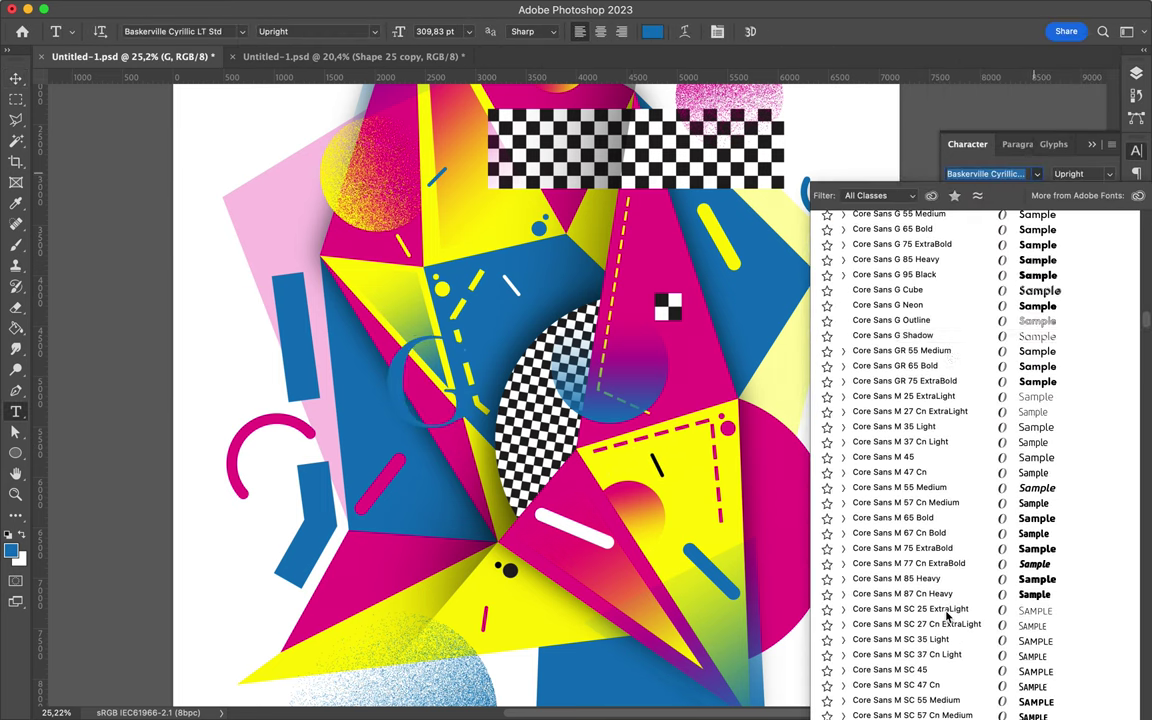
click(901, 350)
key(v)
key(a)
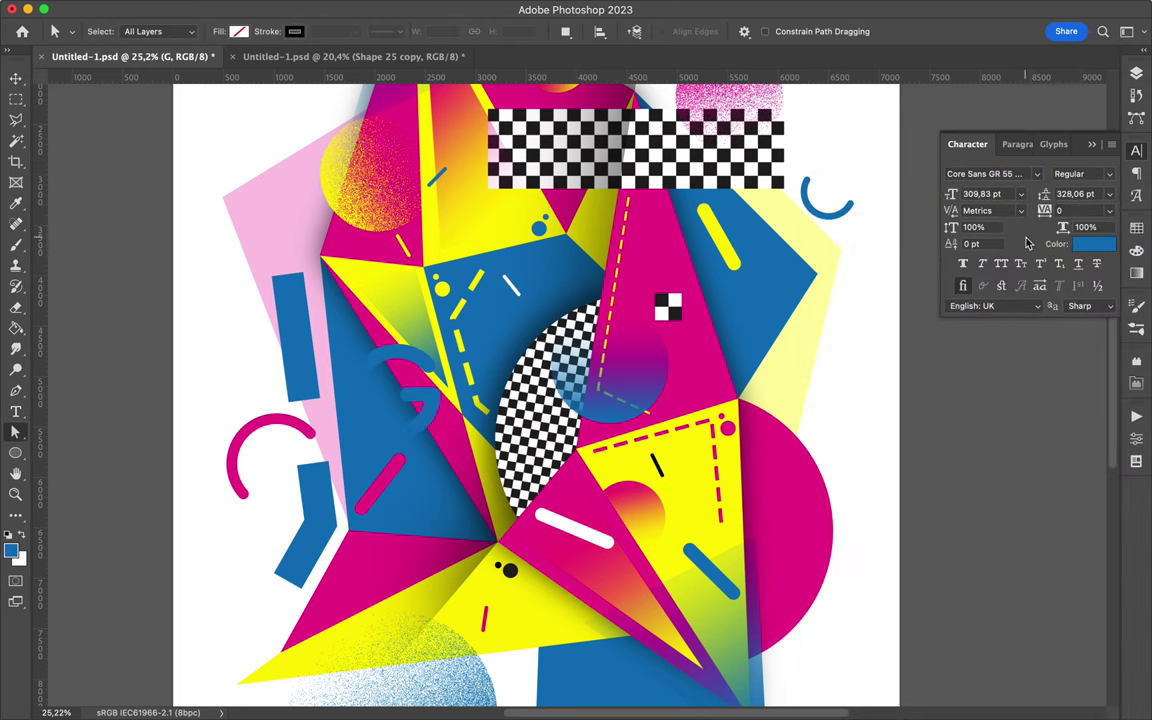
click(1136, 228)
click(946, 269)
Step: Copy the G to the right, change it to a yellow E
mouse_move(386, 373)
mouse_down()
mouse_move(386, 406)
mouse_move(746, 327)
mouse_move(700, 352)
mouse_up()
double_click(746, 327)
text(E)
key(Escape)
click(989, 269)
click(1136, 73)
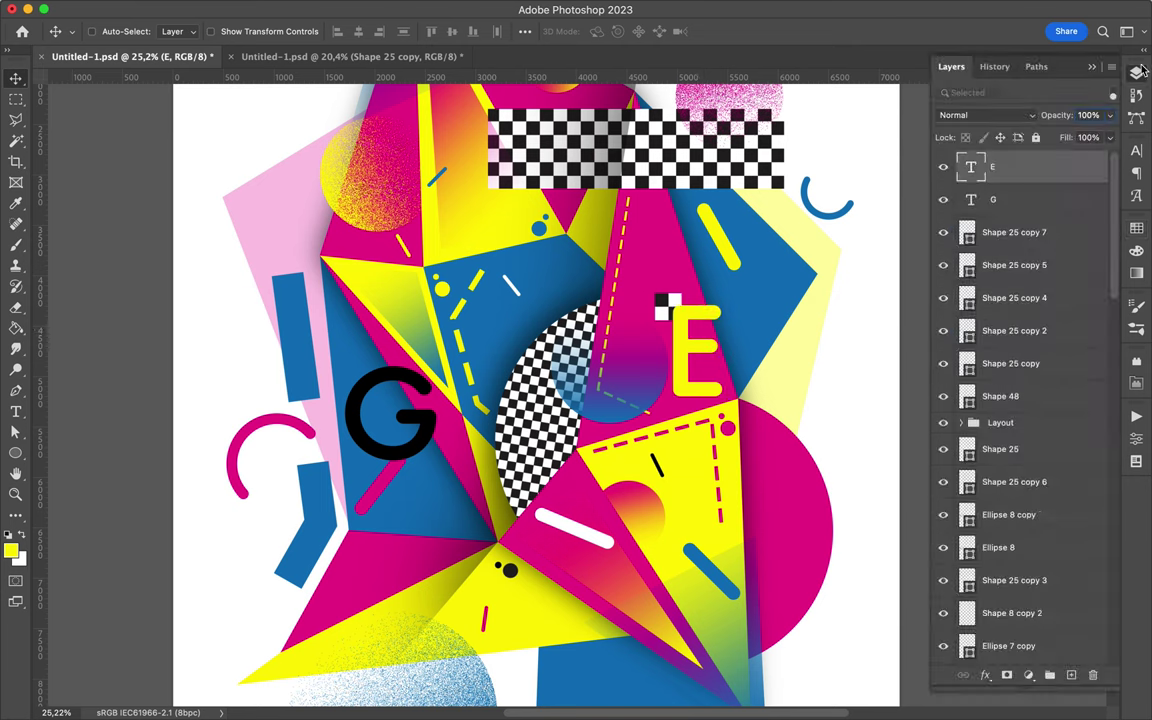
Step: Move Shape 25 lower, Layer 9 copy 2 up under Layout, and raise the E
drag(1010, 416, 1013, 566)
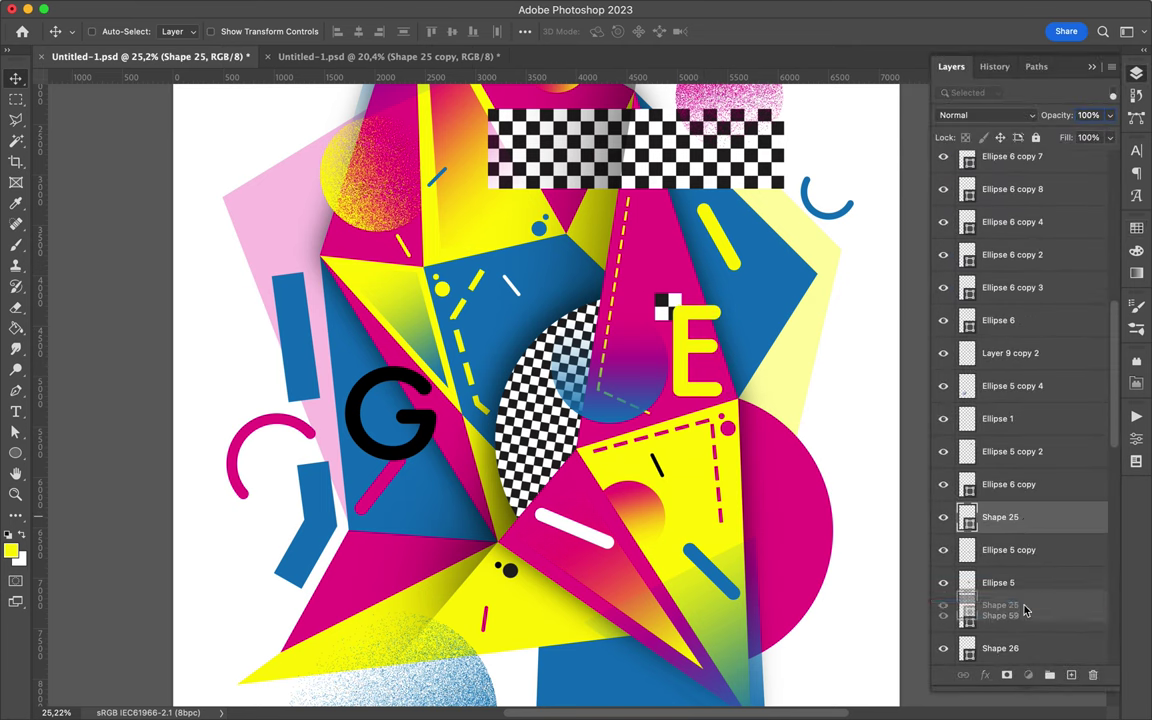
scroll(1060, 400, up, 5)
click(1090, 329)
scroll(1090, 300, up, 5)
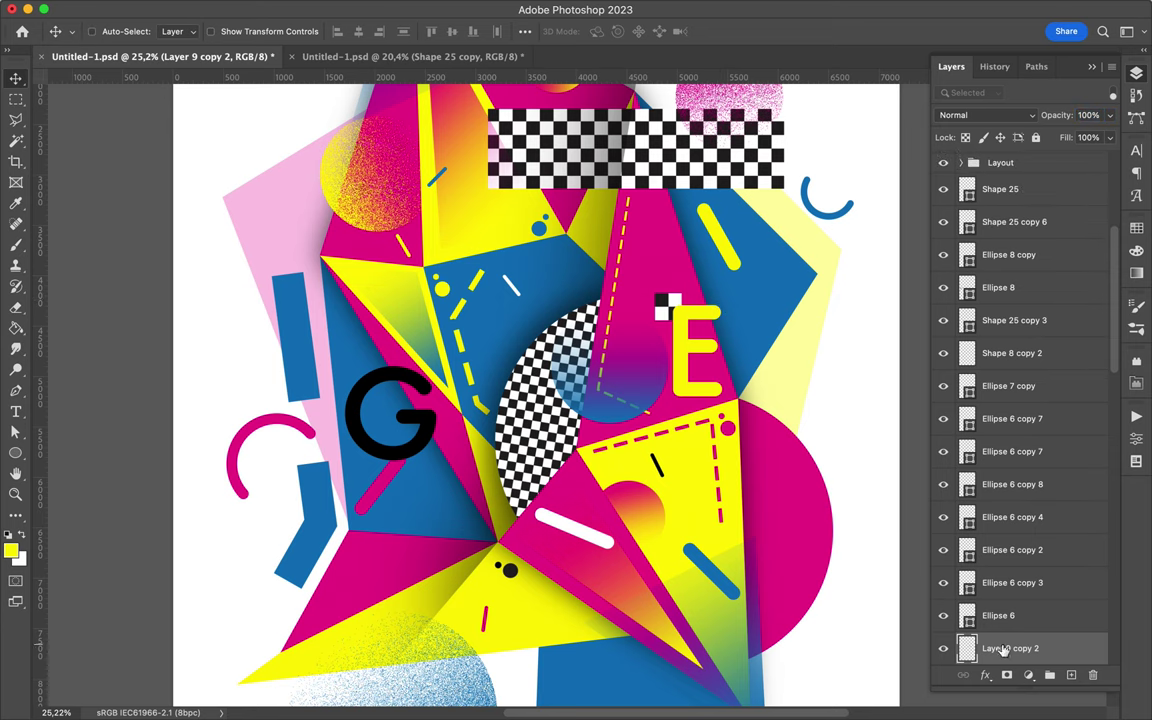
drag(1003, 650, 1010, 186)
drag(728, 395, 730, 362)
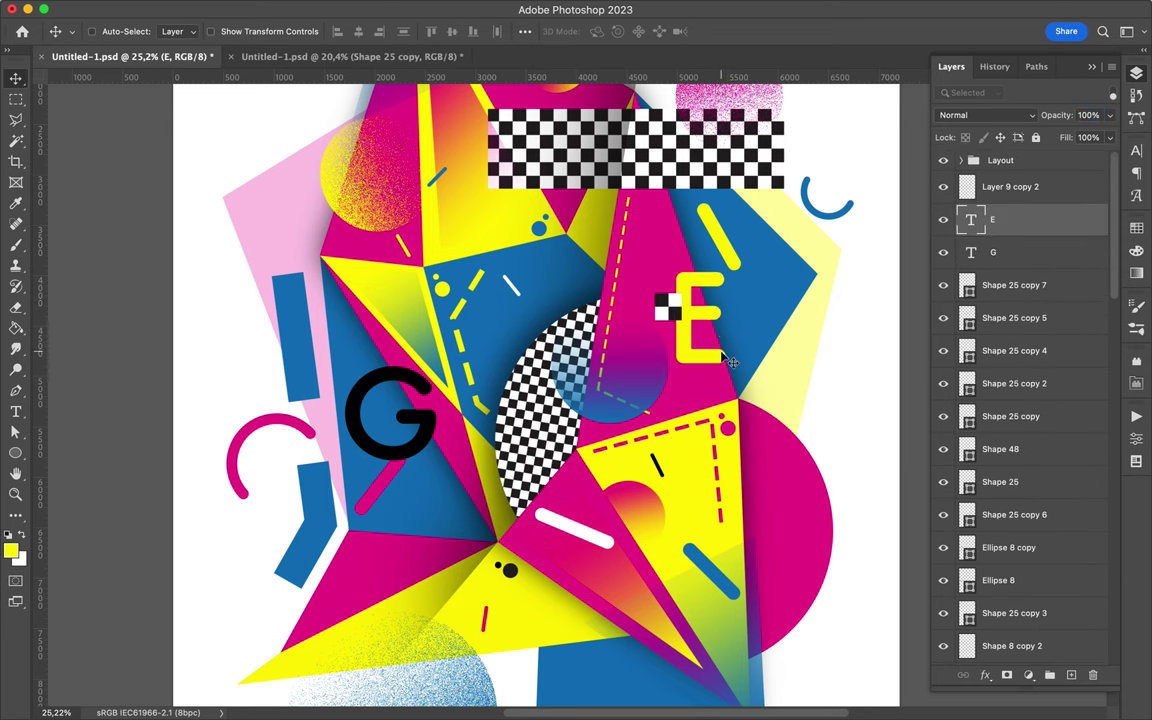
key(ctrl+t)
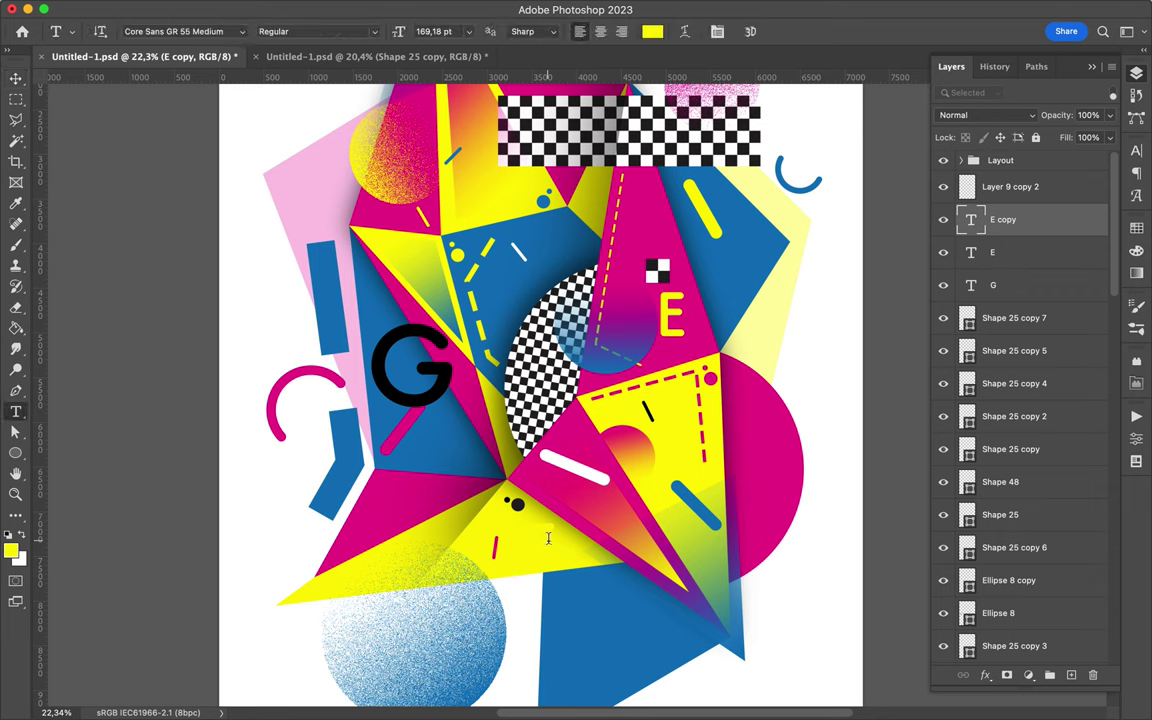
text(O)
Step: Enlarge the letter O to about 152% and move it below the two black dots
key(ctrl+t)
drag(525, 585, 507, 625)
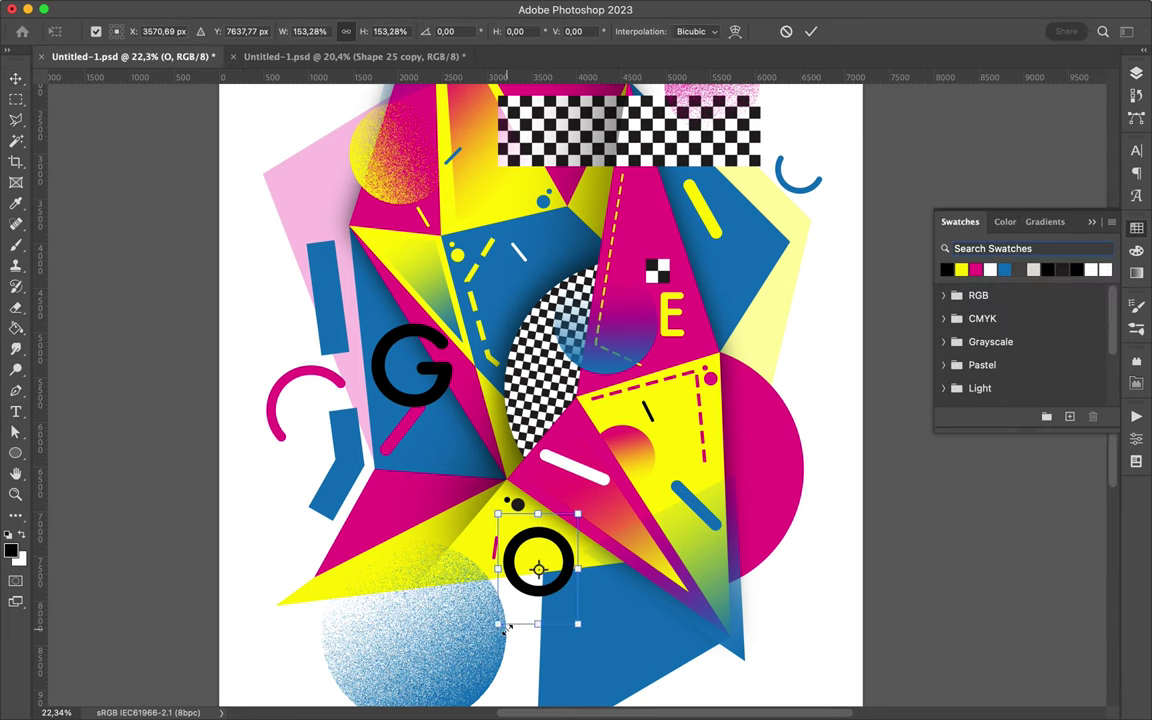
key(Return)
drag(559, 580, 568, 545)
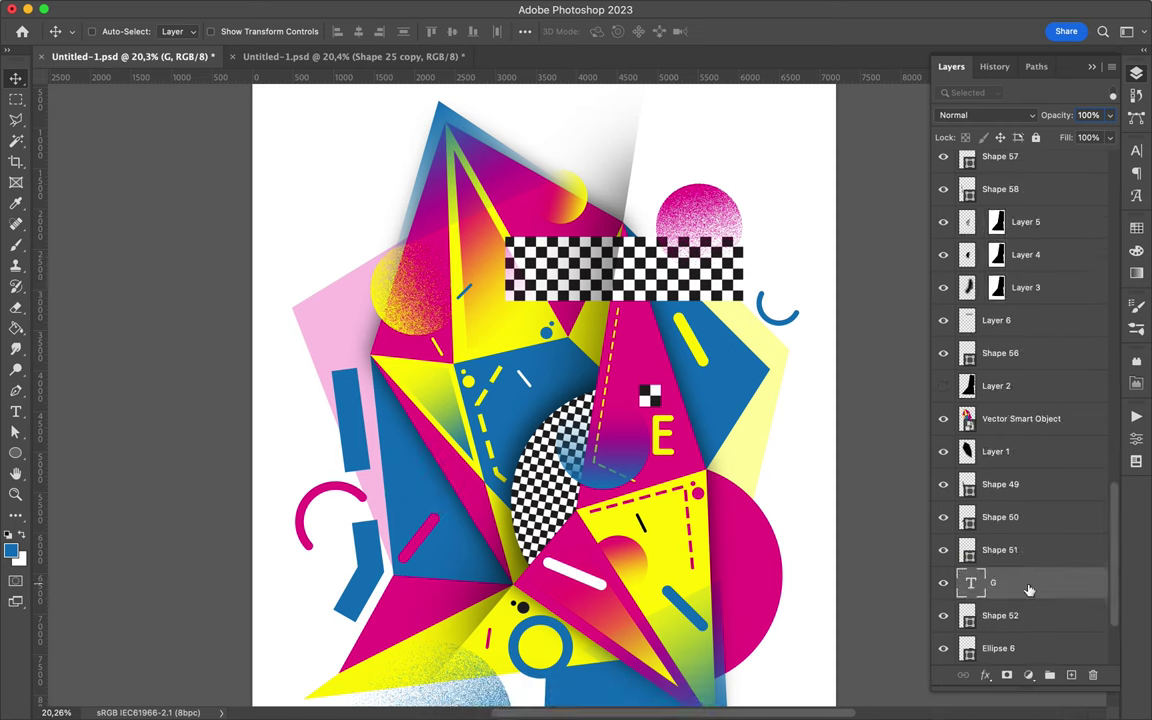
Step: Raise the G layer in the stack and nudge the G slightly lower on the poster
drag(1029, 590, 1000, 475)
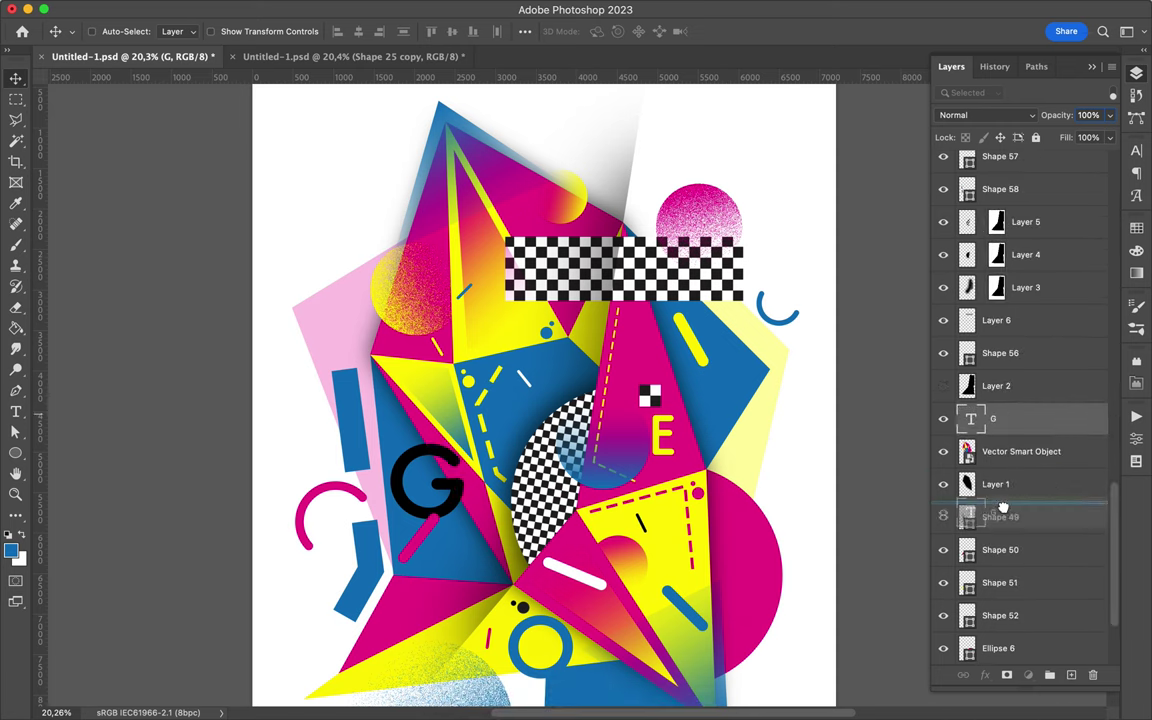
mouse_move(427, 511)
mouse_down()
mouse_move(425, 536)
mouse_move(466, 565)
mouse_up()
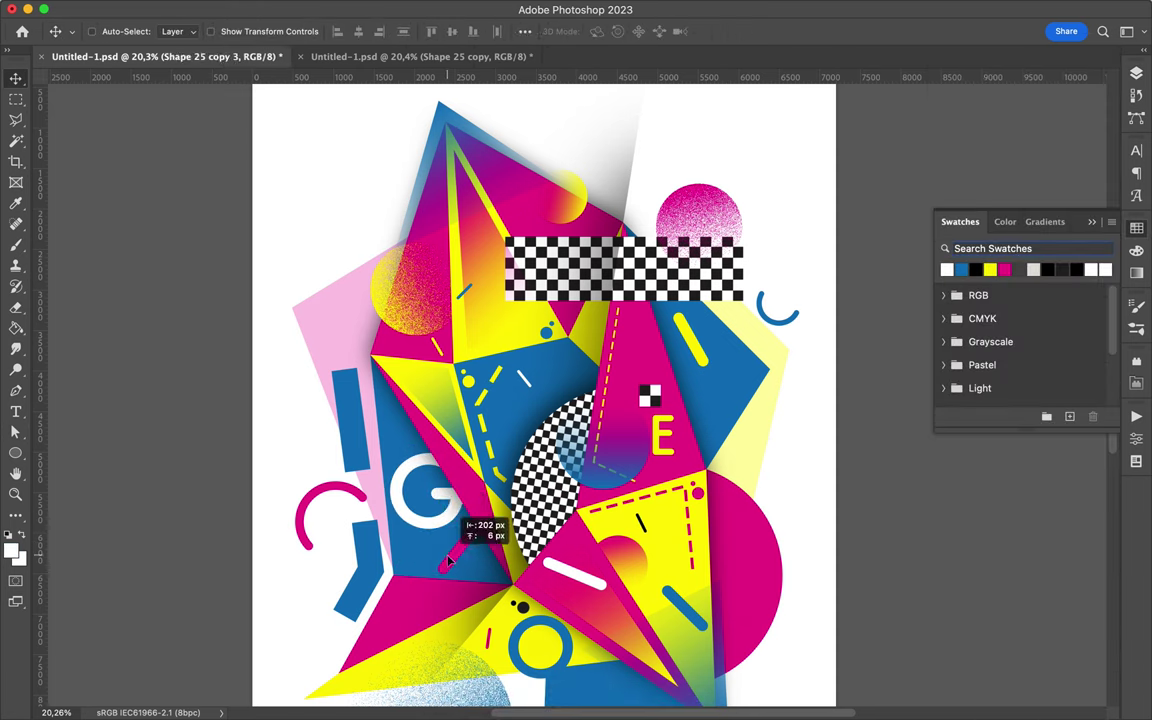
scroll(440, 565, down, 10)
Step: Draw a bottom-left triangle with pale blue 26% fill, no stroke, placed behind all shapes
key(p)
click(370, 607)
click(457, 383)
click(590, 383)
click(576, 465)
click(968, 262)
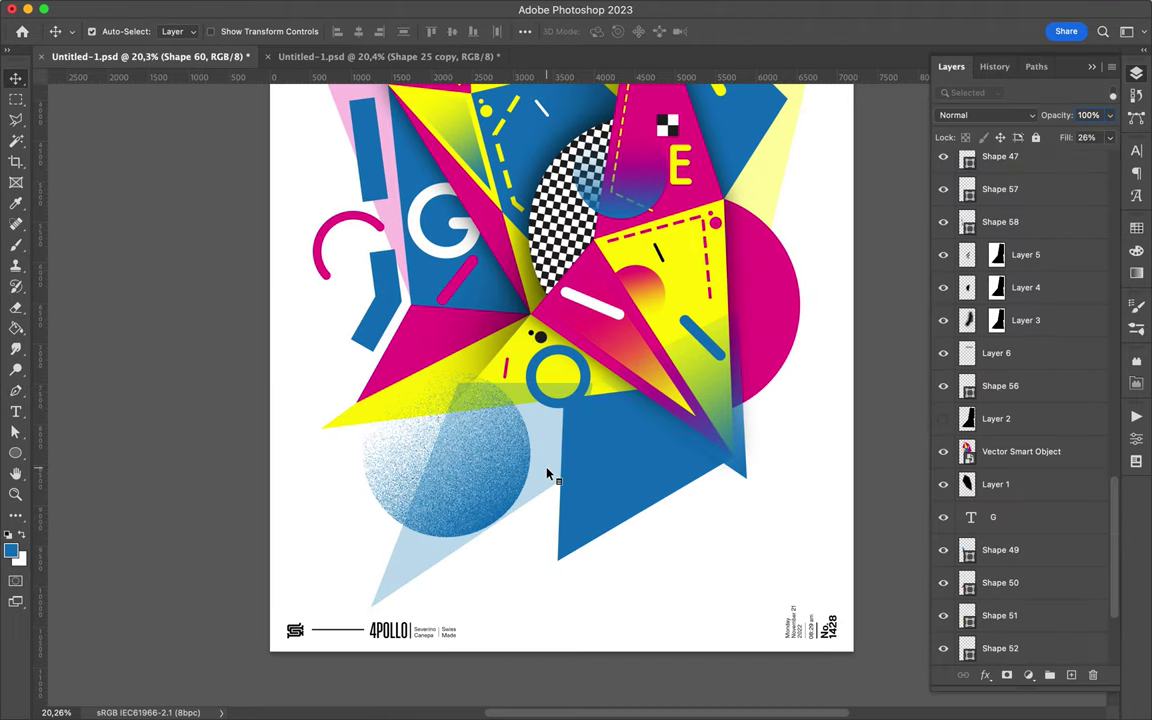
key(v)
drag(1020, 668, 1020, 633)
scroll(755, 395, down, 2)
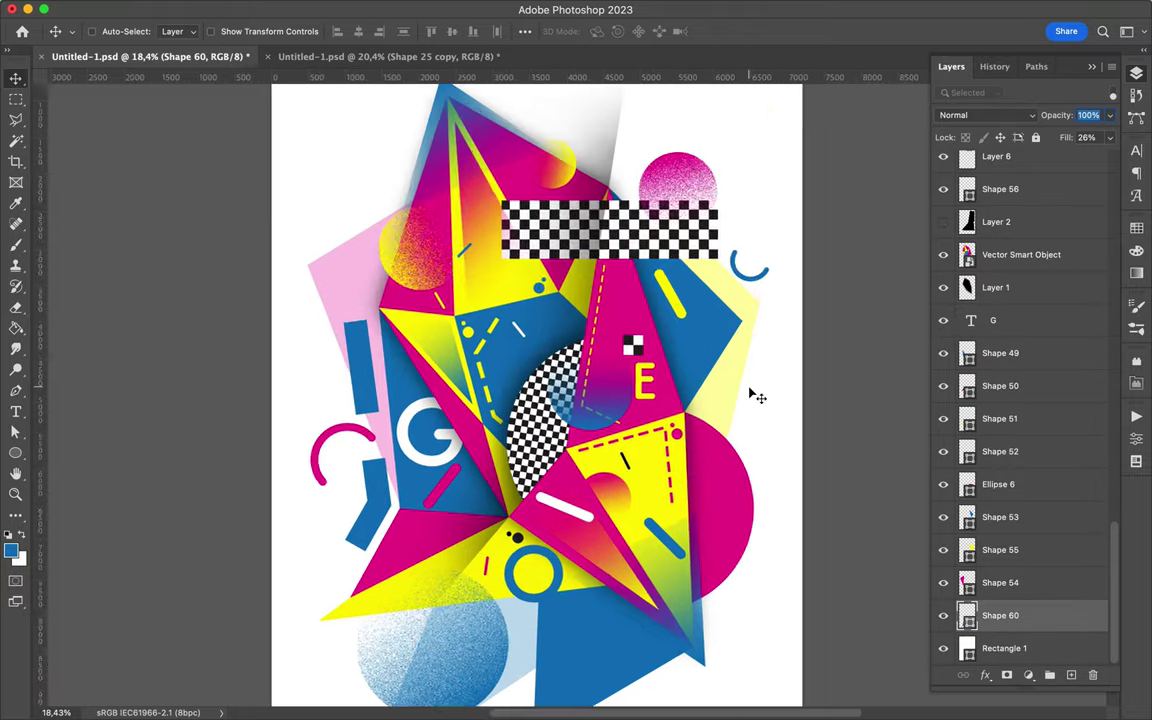
key(ctrl+Tab)
key(ctrl+Tab)
Step: Draw a black sliver with the Pen and raise its layer in the stack
scroll(520, 450, up, 2)
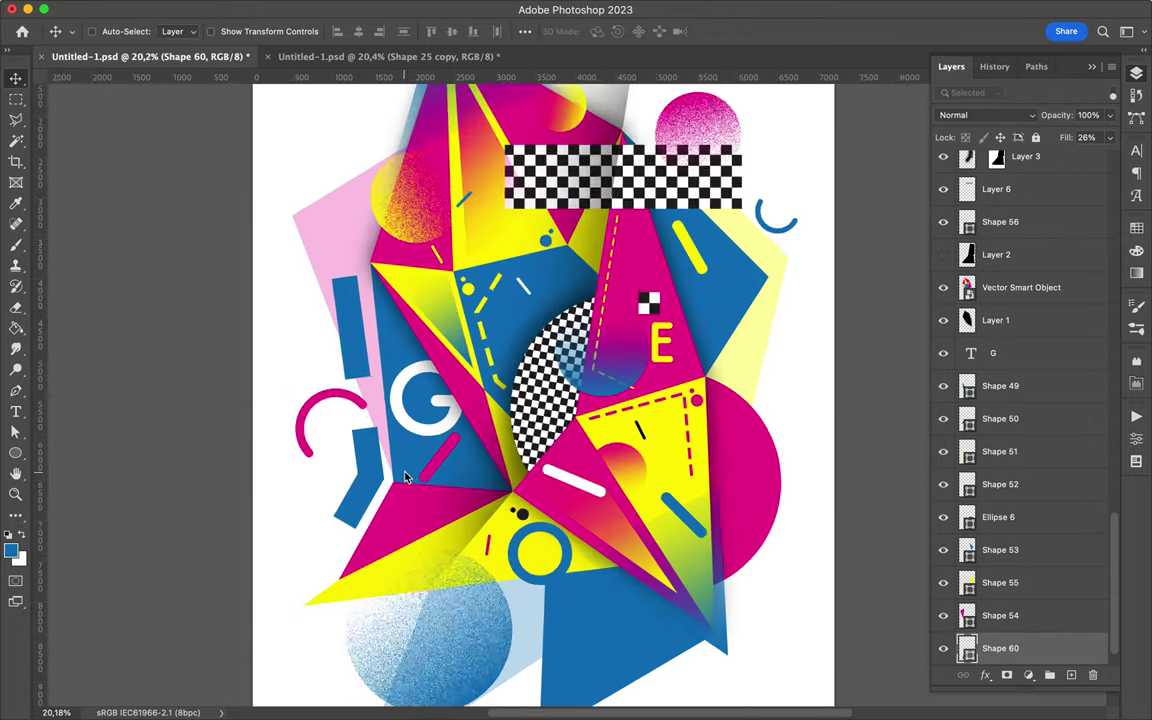
scroll(493, 437, up, 2)
key(p)
drag(1000, 648, 1000, 275)
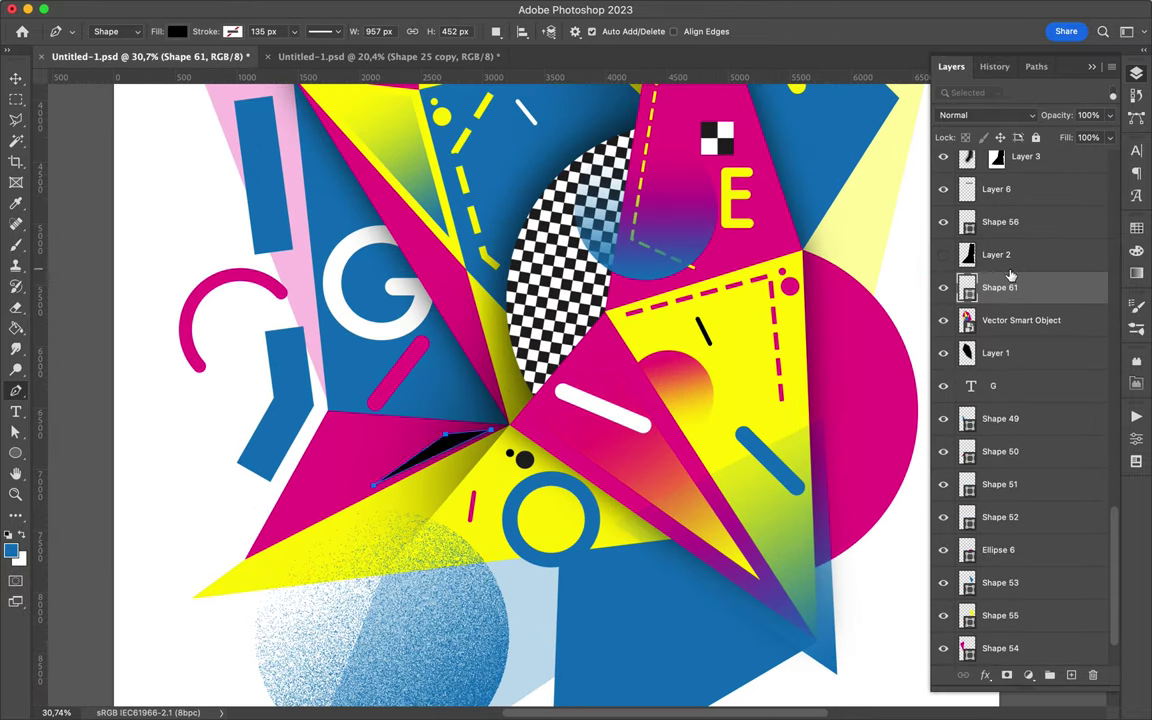
key(v)
Step: Draw a small dashed circle near the upper left and adjust its stroke width
scroll(500, 330, up, 5)
key(a)
click(500, 330)
drag(437, 252, 465, 280)
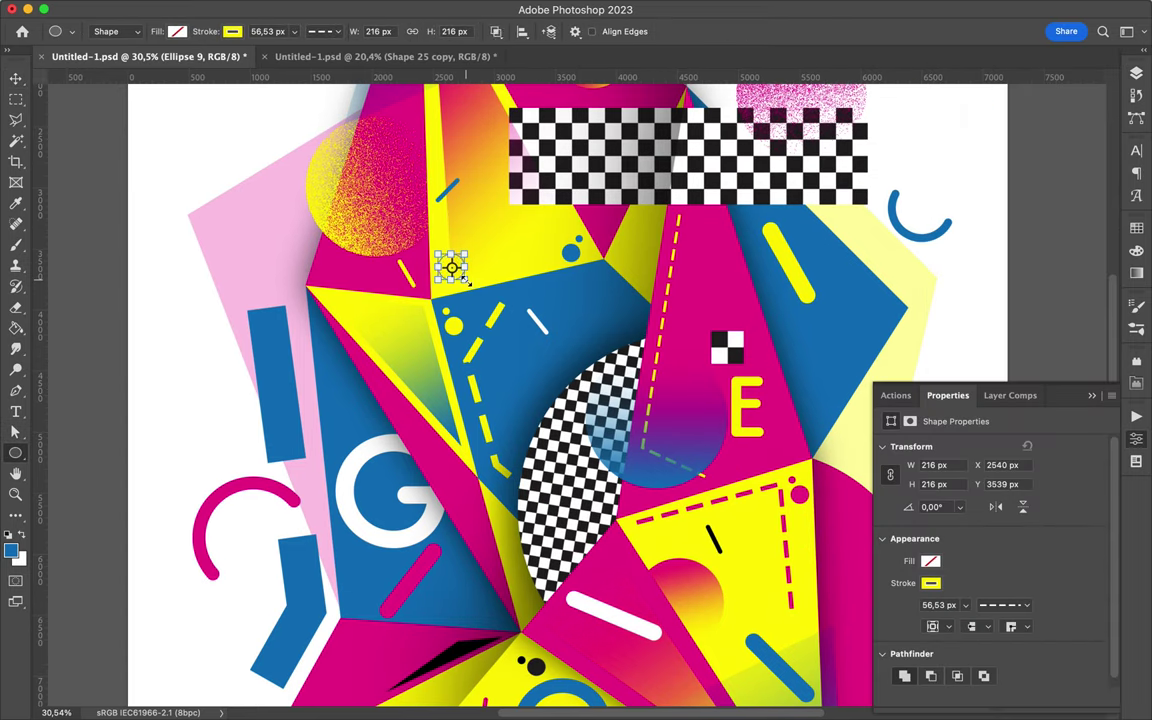
click(346, 31)
Step: Duplicate the small circle, move it right and enlarge it to 758 px, adjusting stroke width
key(v)
scroll(195, 130, down, 2)
mouse_move(379, 231)
mouse_down()
mouse_move(660, 360)
mouse_move(718, 413)
mouse_up()
key(ctrl+t)
click(323, 31)
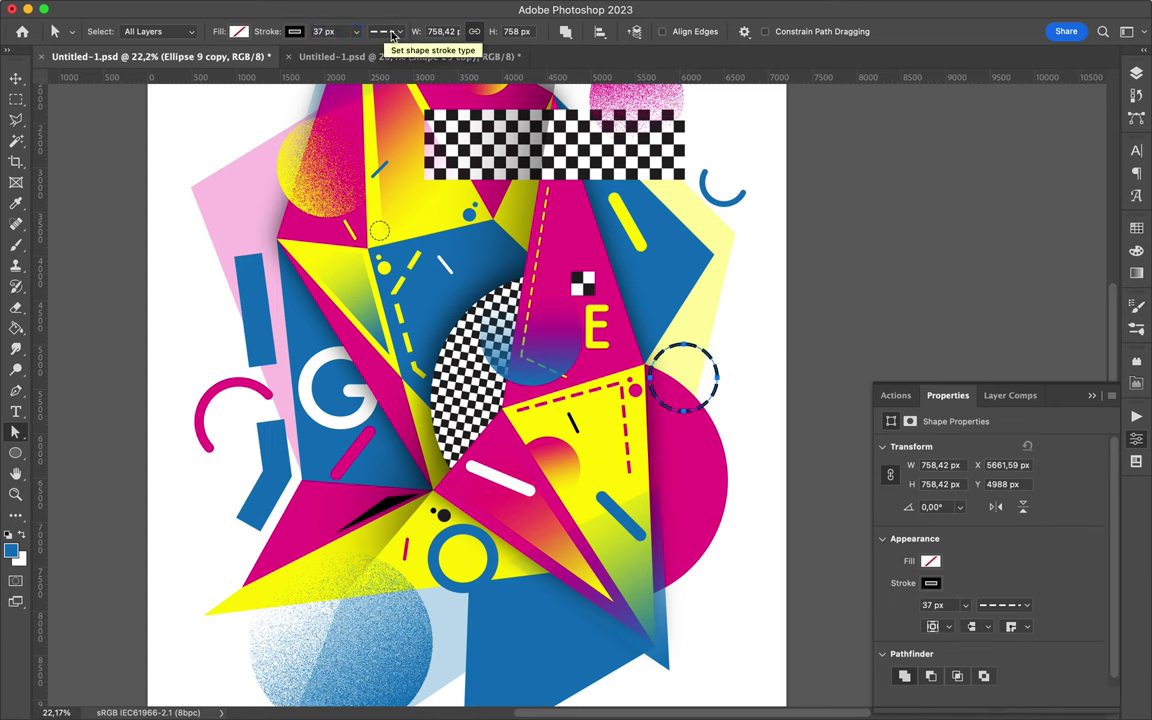
click(295, 31)
key(Escape)
Step: Give the big circle a blue dashed outline with no fill, saving the poster
click(295, 31)
key(ctrl+s)
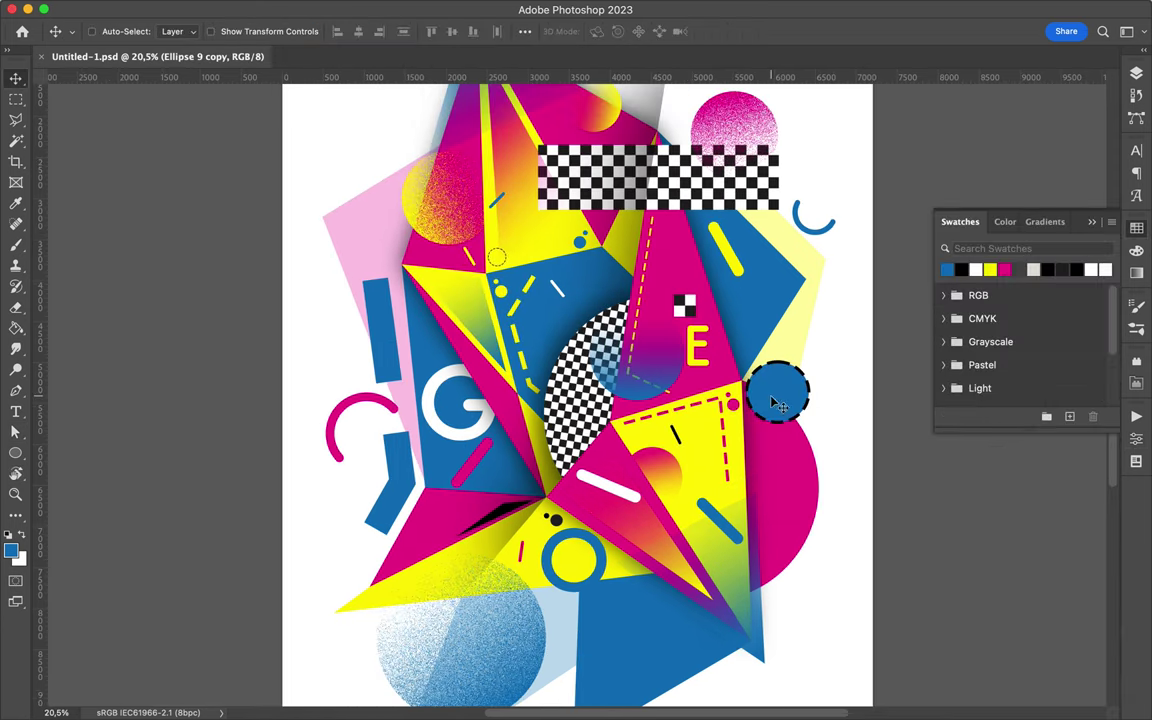
click(238, 31)
click(295, 31)
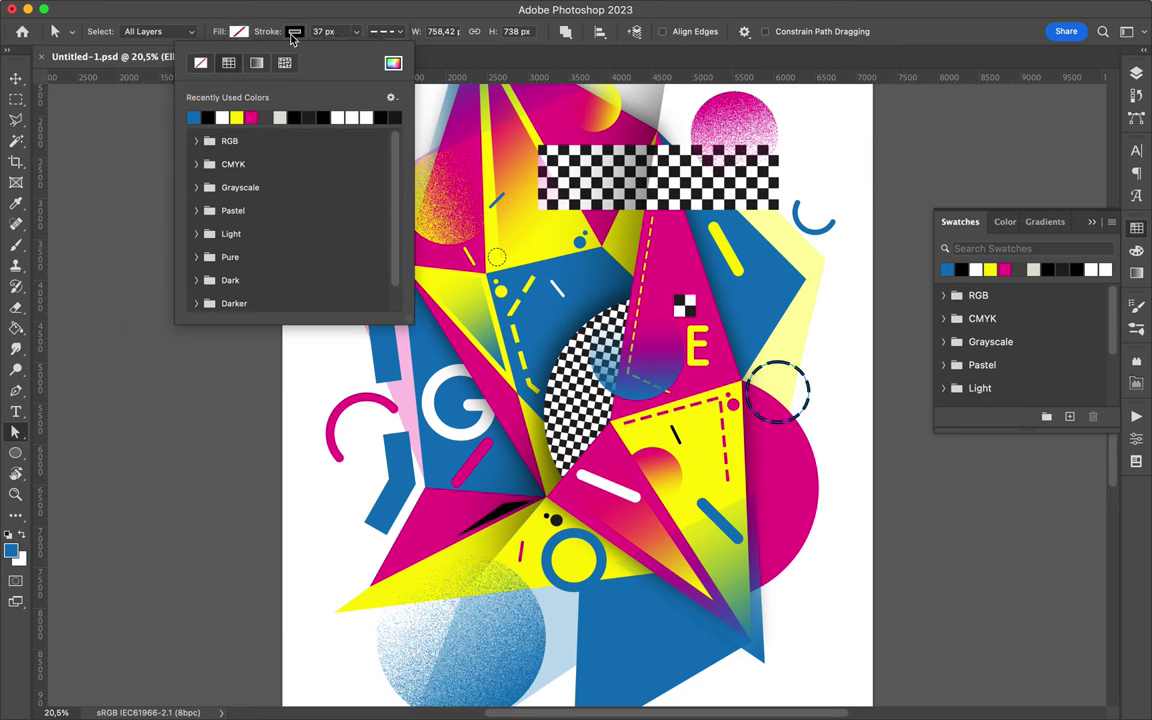
key(v)
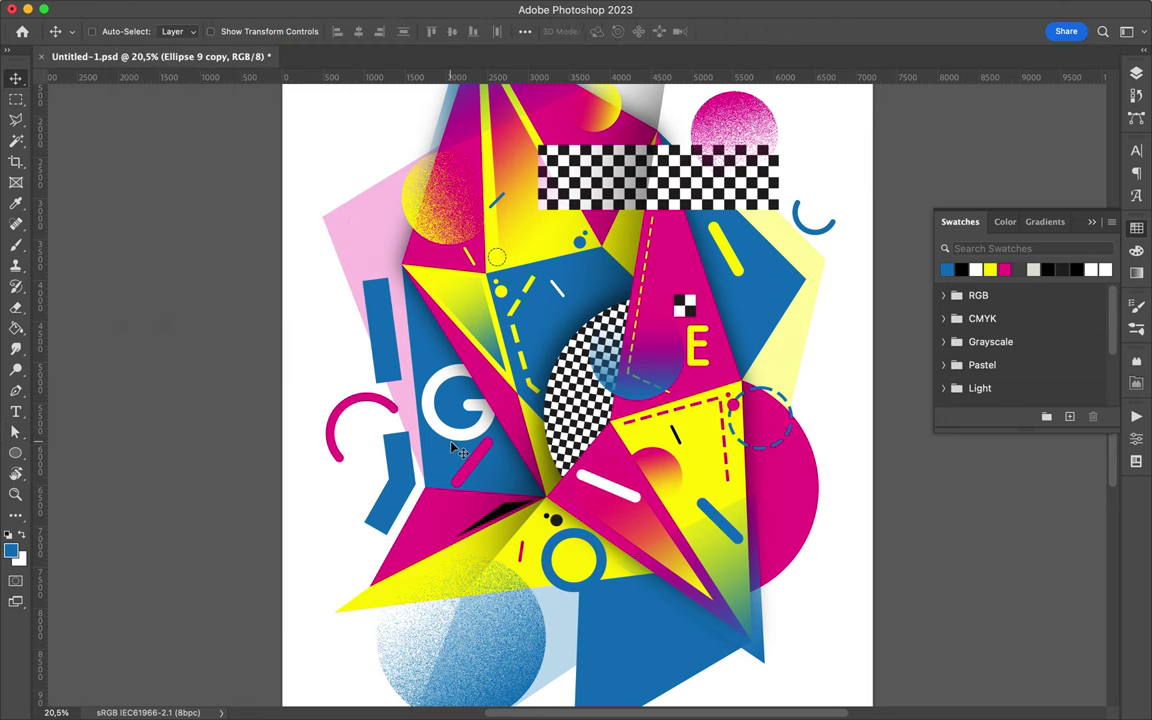
scroll(430, 370, up, 2)
key(p)
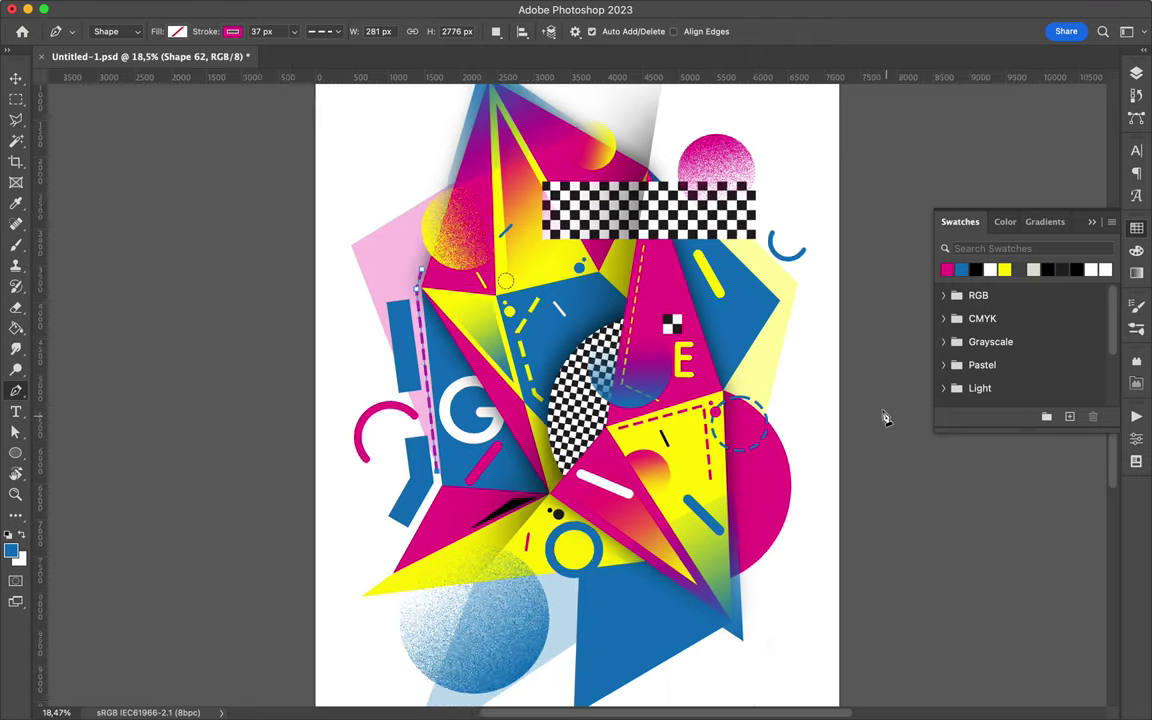
Step: Duplicate the gradient triangle and stretch the magenta-outlined copy down below the O with a new gradient
key(ctrl+j)
key(a)
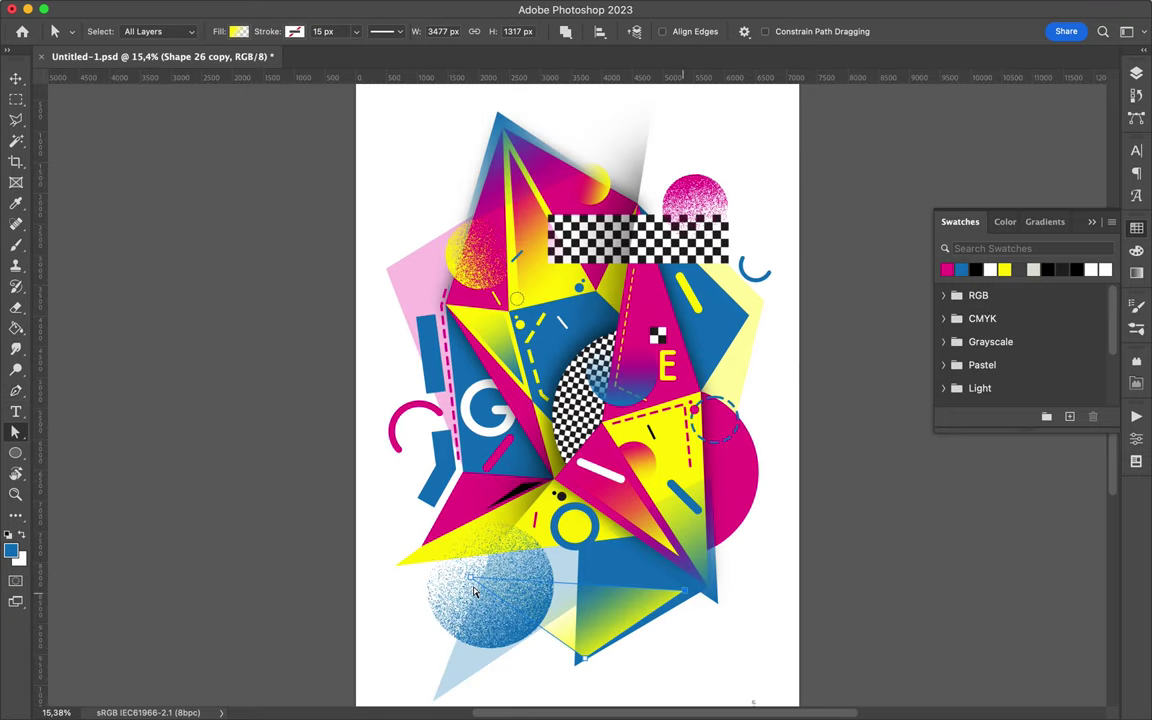
click(238, 31)
click(594, 558)
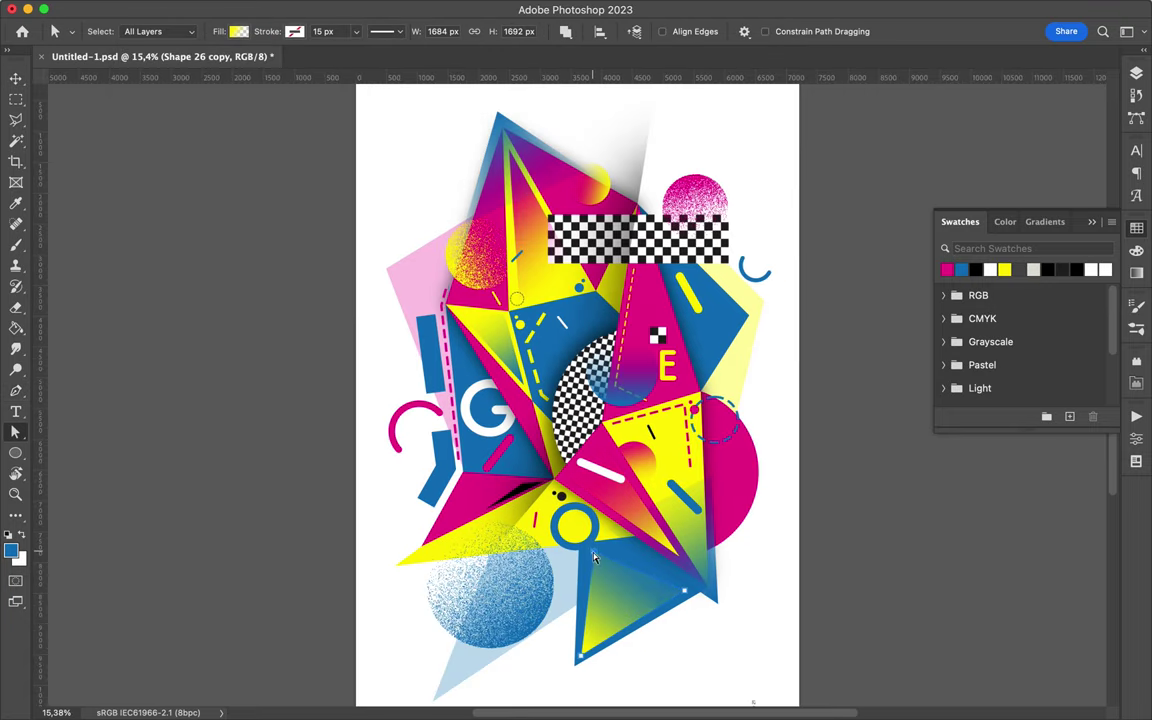
key(ctrl+0)
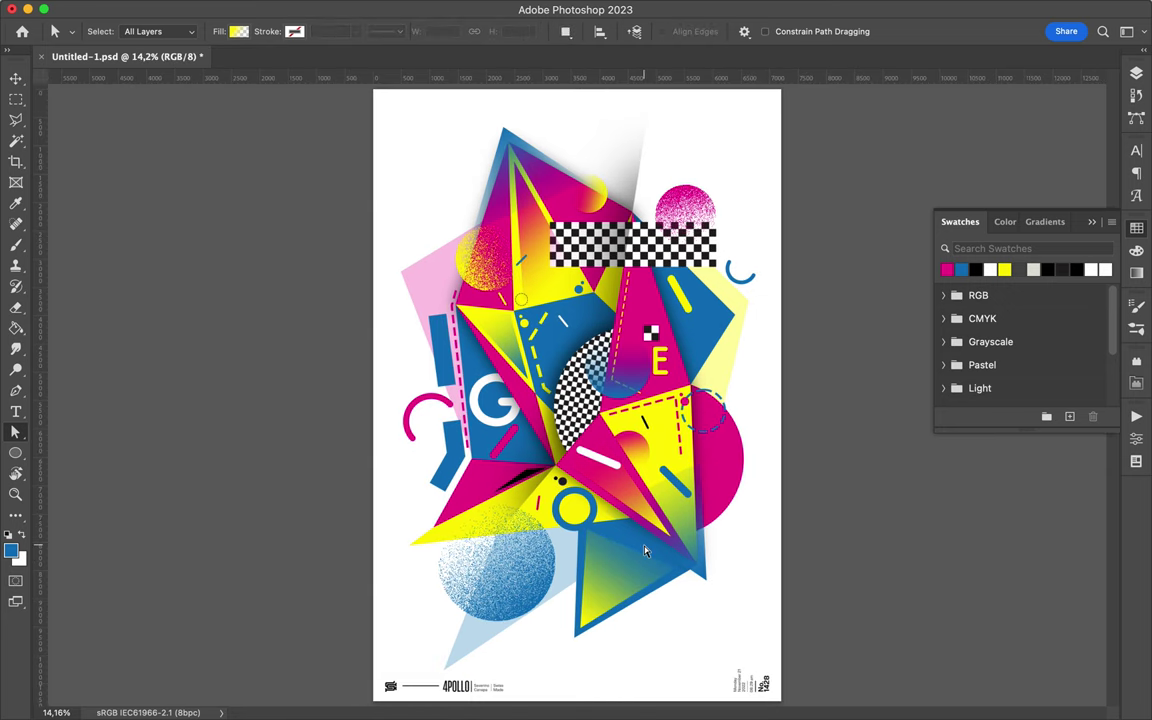
ctrl+click(645, 551)
drag(648, 622, 628, 700)
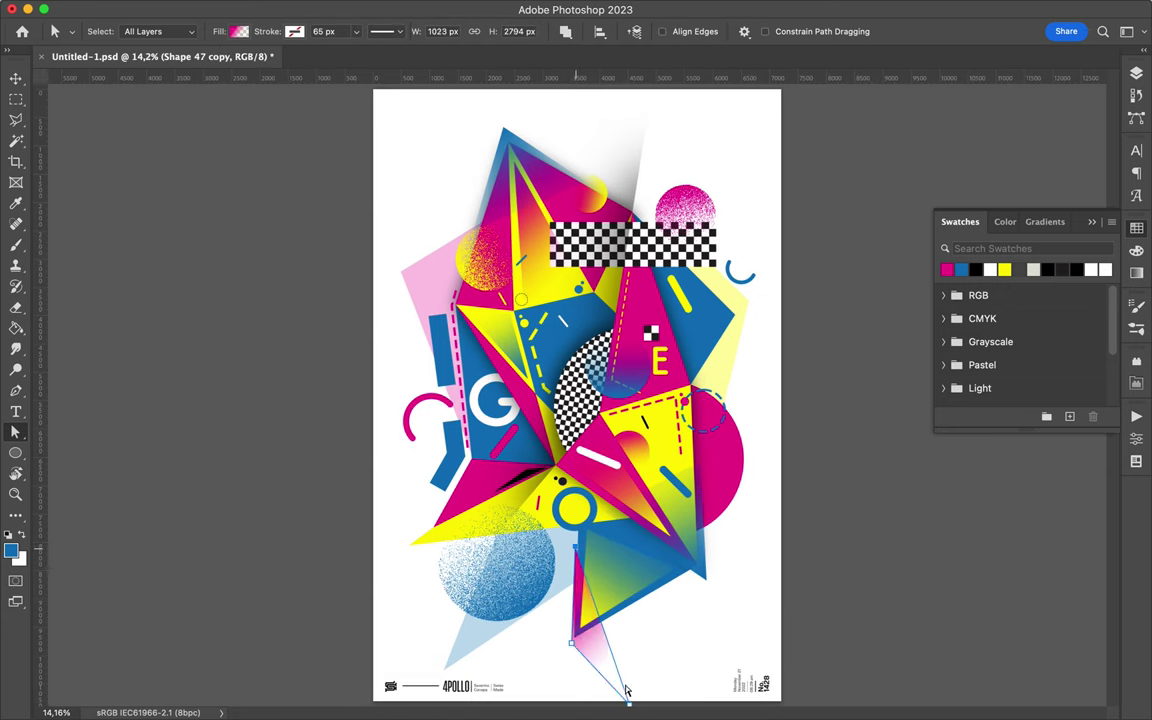
click(239, 31)
click(677, 595)
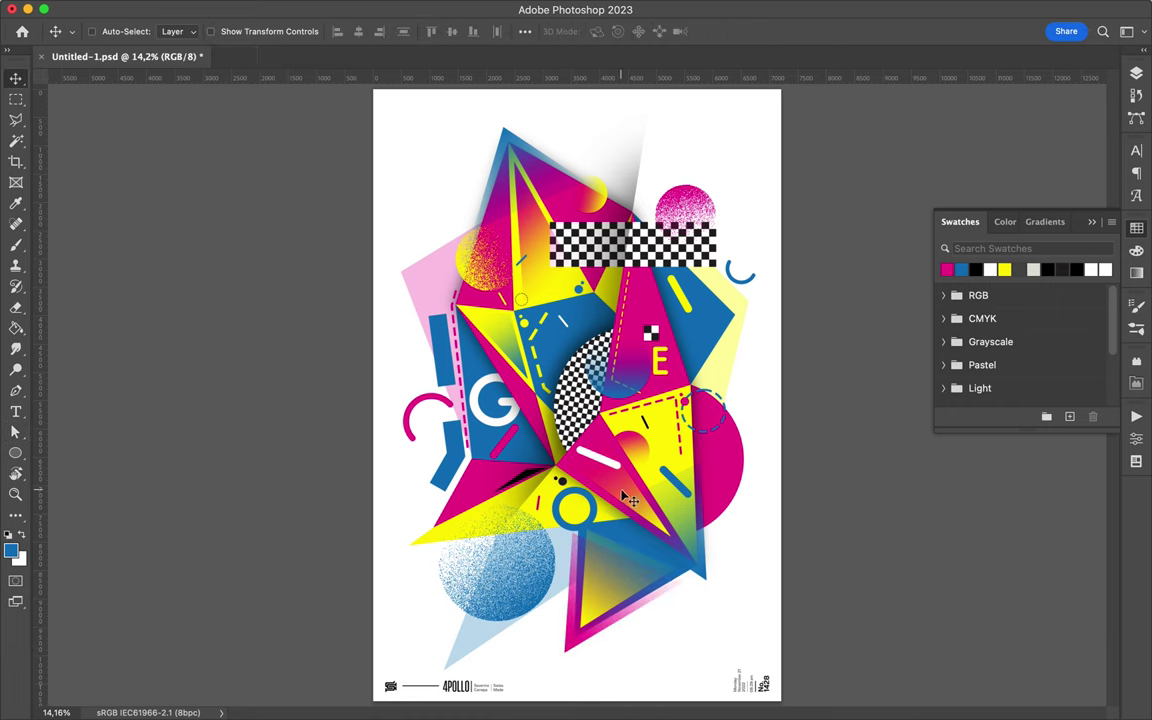
Step: Copy the gradient facet to the upper right beside the checkerboard and duplicate Layer 3 above Layer 5
drag(685, 432, 720, 250)
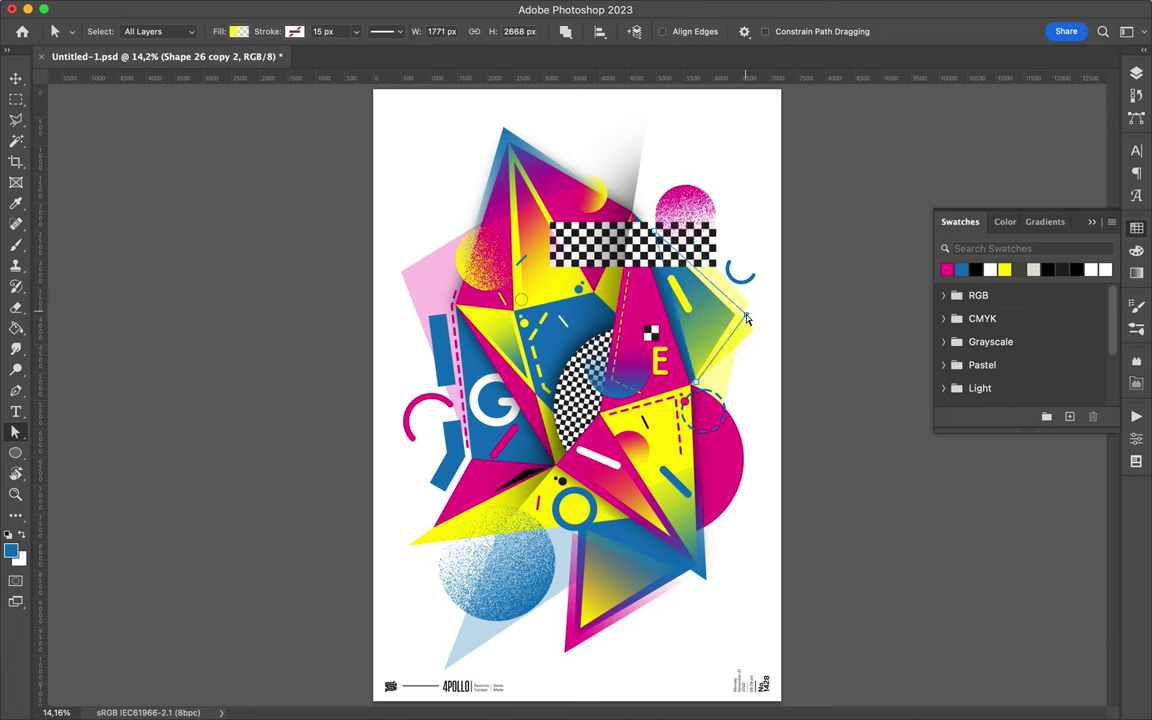
click(239, 31)
click(698, 385)
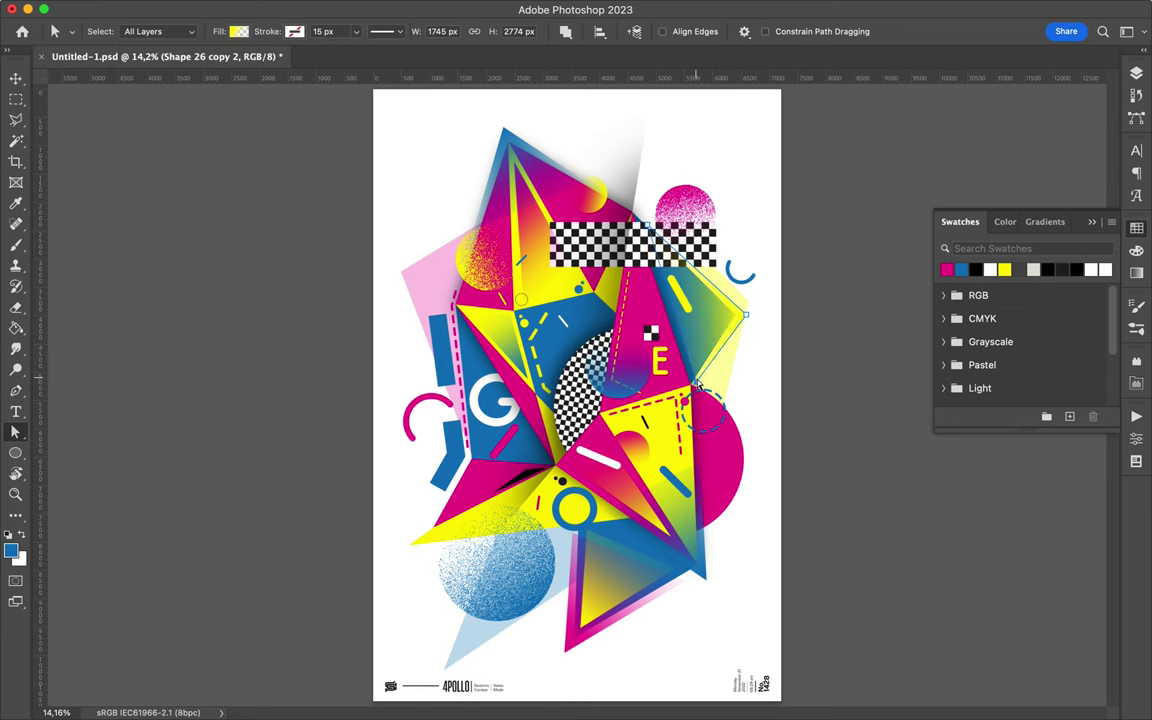
key(v)
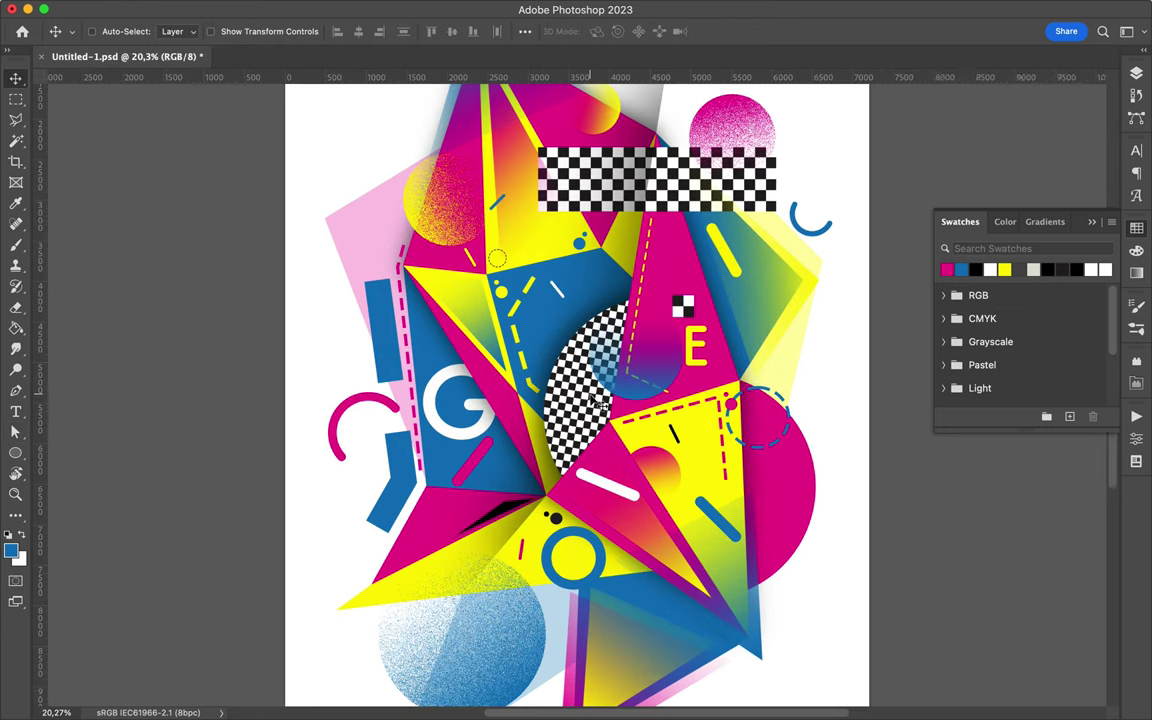
drag(1000, 447, 983, 365)
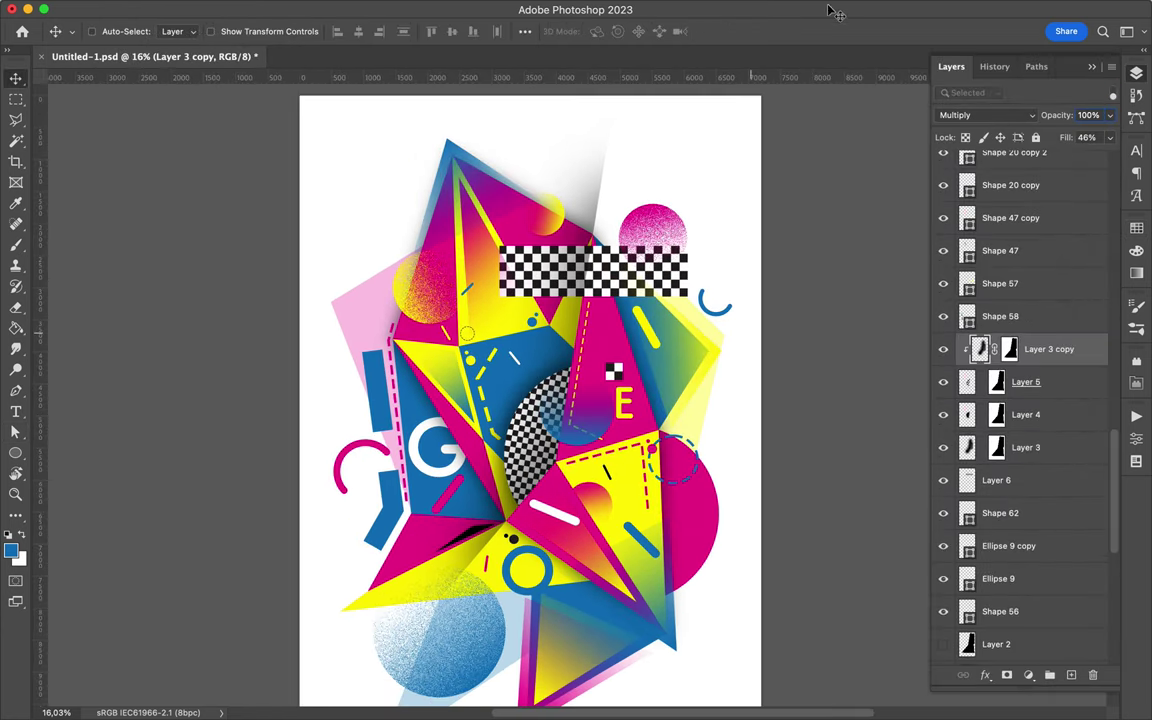